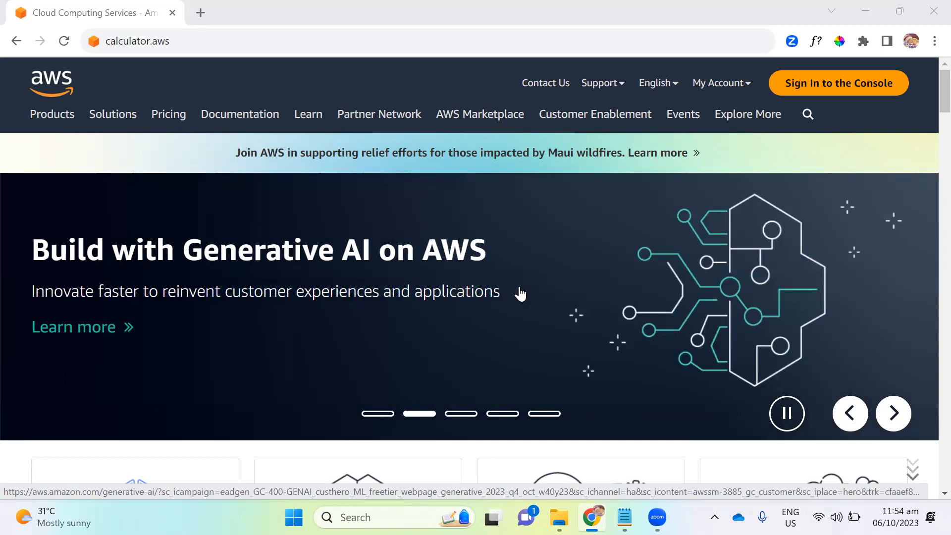
- Load calculator.aws and start creating a new estimate
{"action": "left_click", "coordinate": [224, 43]}
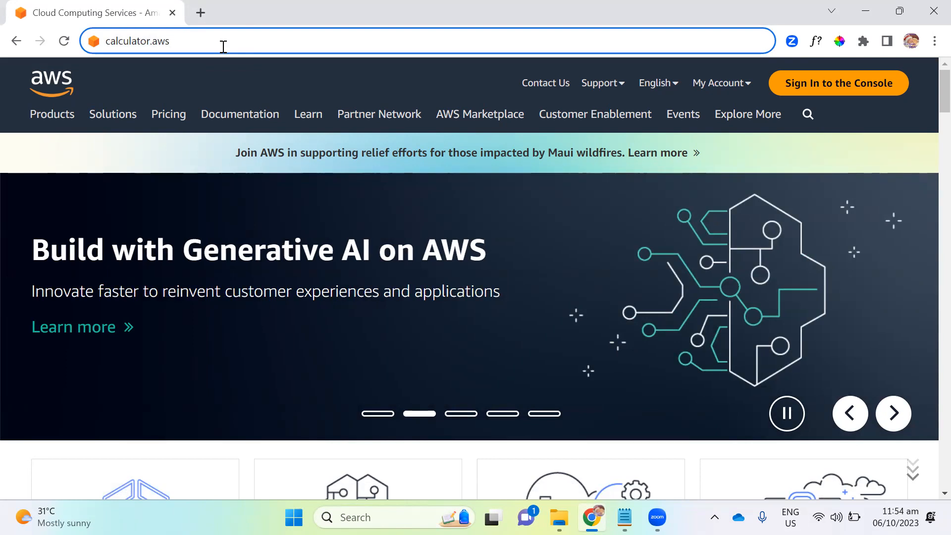
{"action": "key", "text": "Return"}
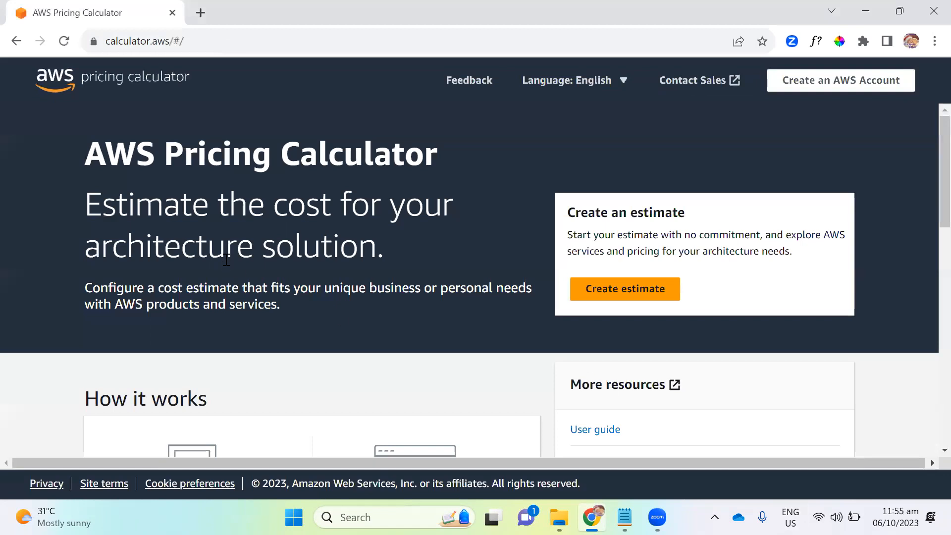
{"action": "scroll", "coordinate": [224, 261], "scroll_direction": "down", "scroll_amount": 9}
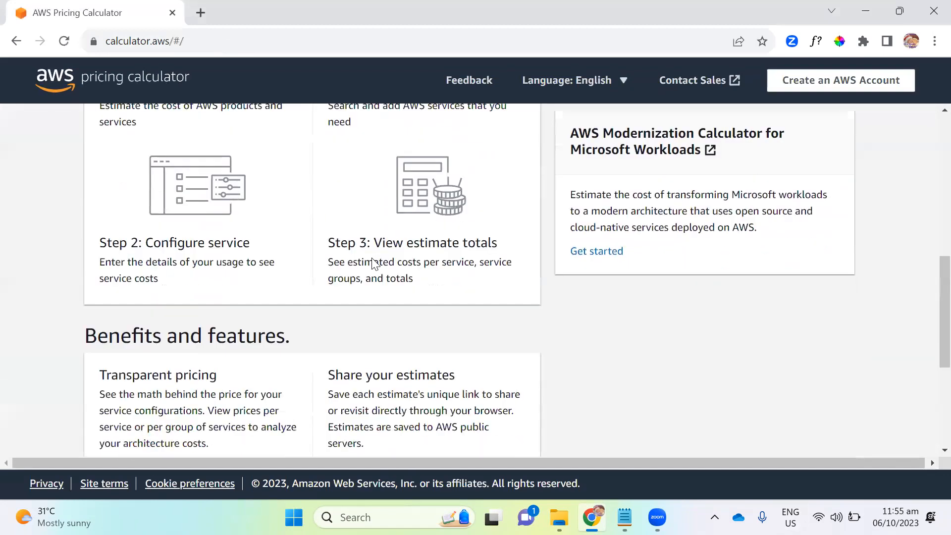
{"action": "scroll", "coordinate": [371, 257], "scroll_direction": "down", "scroll_amount": 5}
{"action": "scroll", "coordinate": [371, 253], "scroll_direction": "up", "scroll_amount": 7}
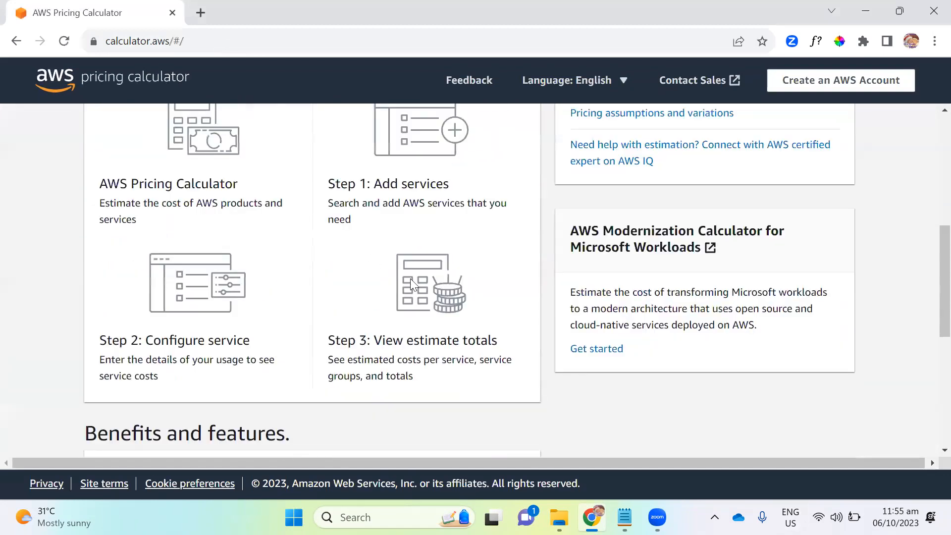
{"action": "scroll", "coordinate": [386, 272], "scroll_direction": "up", "scroll_amount": 1}
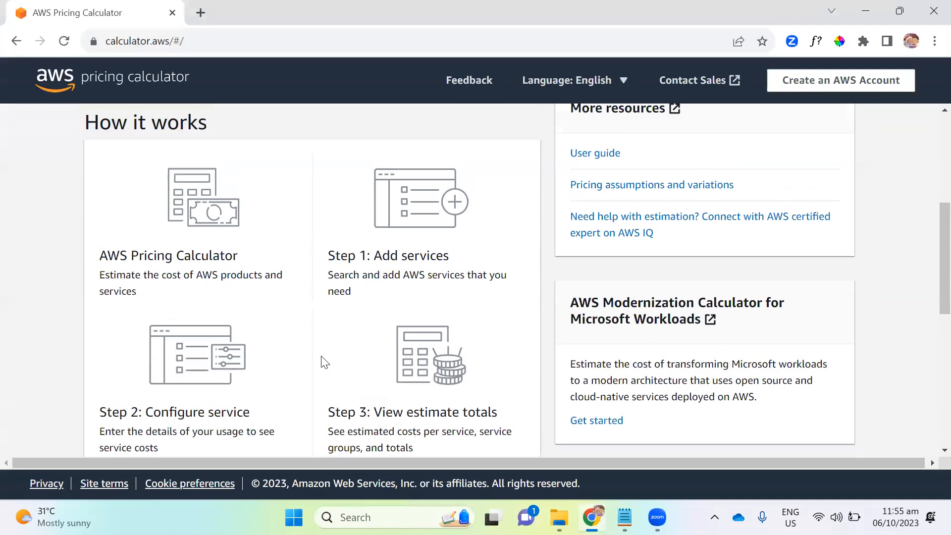
{"action": "scroll", "coordinate": [322, 362], "scroll_direction": "up", "scroll_amount": 5}
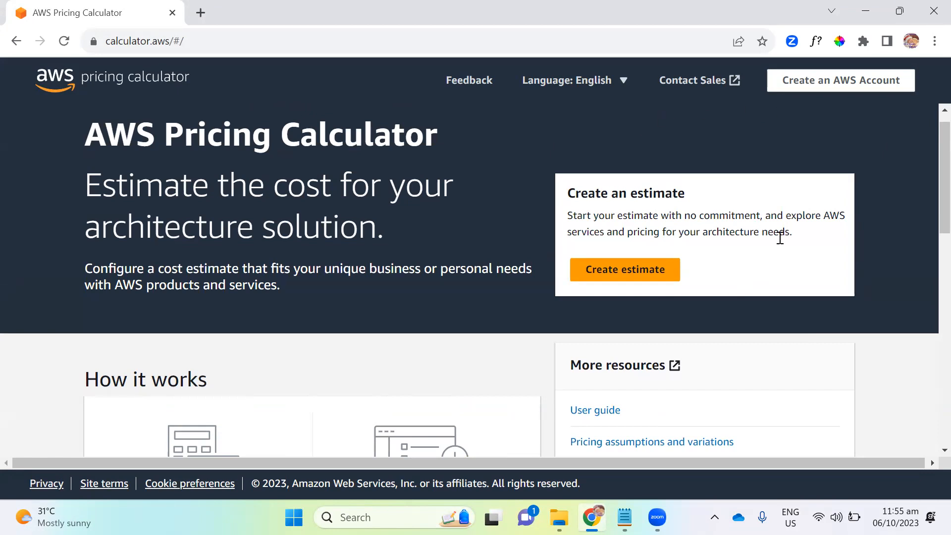
{"action": "left_click", "coordinate": [637, 280]}
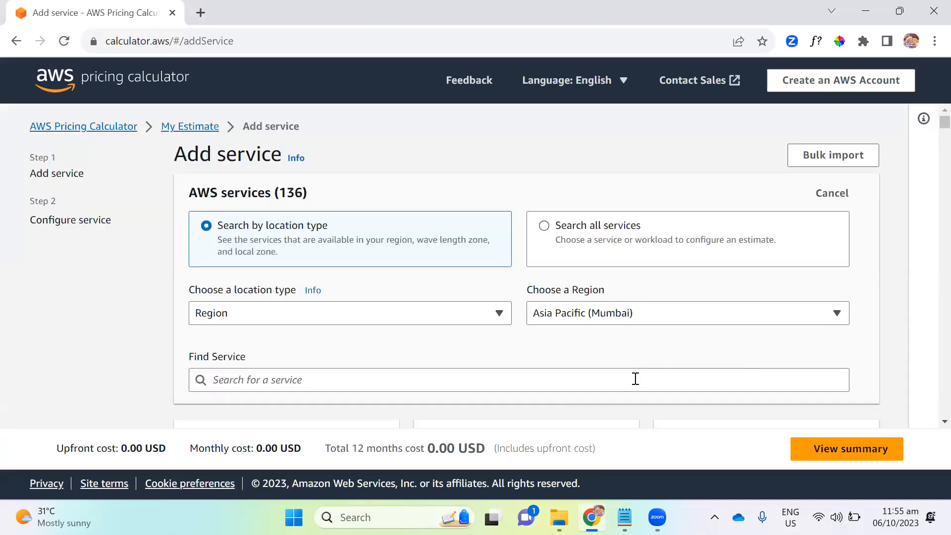
- Look through the regions available for the service search, leaving the region choice as it is
{"action": "scroll", "coordinate": [423, 263], "scroll_direction": "down", "scroll_amount": 1}
{"action": "scroll", "coordinate": [425, 264], "scroll_direction": "down", "scroll_amount": 5}
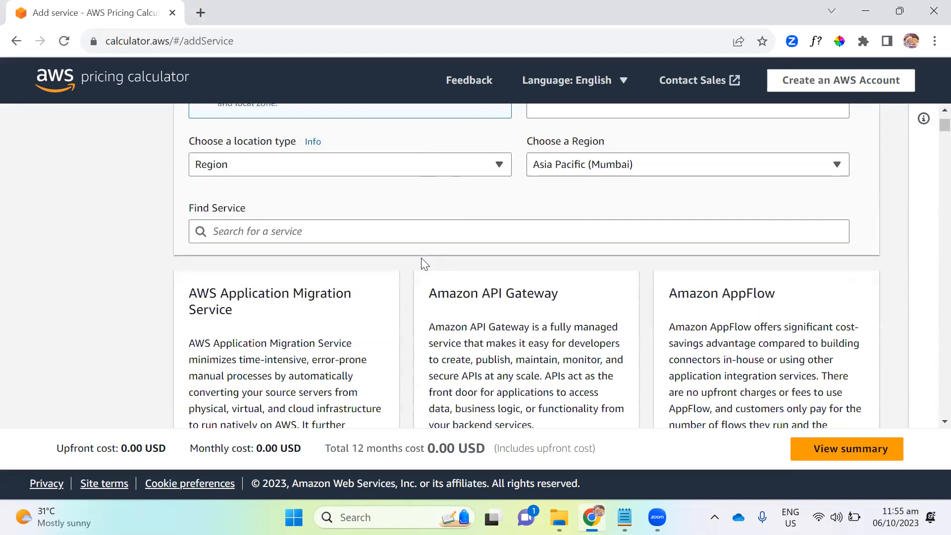
{"action": "scroll", "coordinate": [425, 264], "scroll_direction": "up", "scroll_amount": 5}
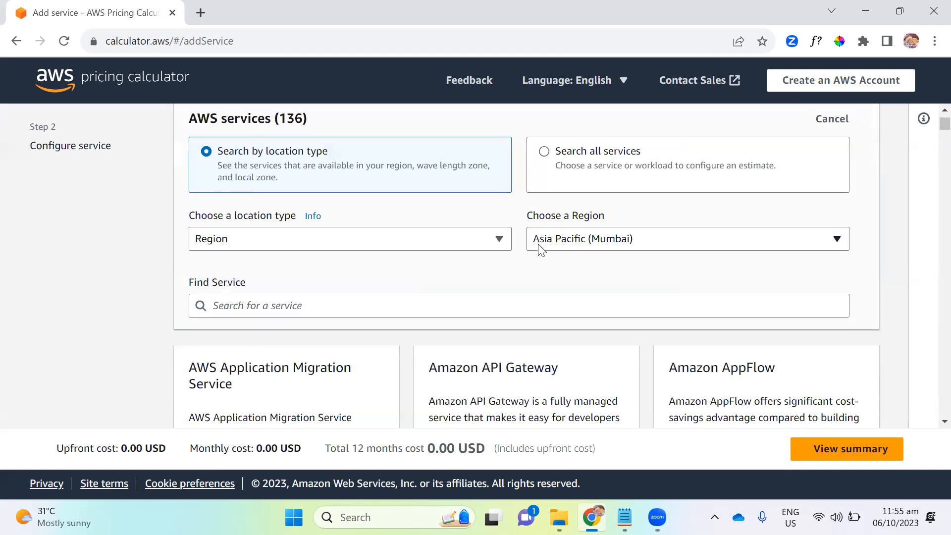
{"action": "left_click", "coordinate": [579, 243]}
{"action": "scroll", "coordinate": [594, 322], "scroll_direction": "down", "scroll_amount": 4}
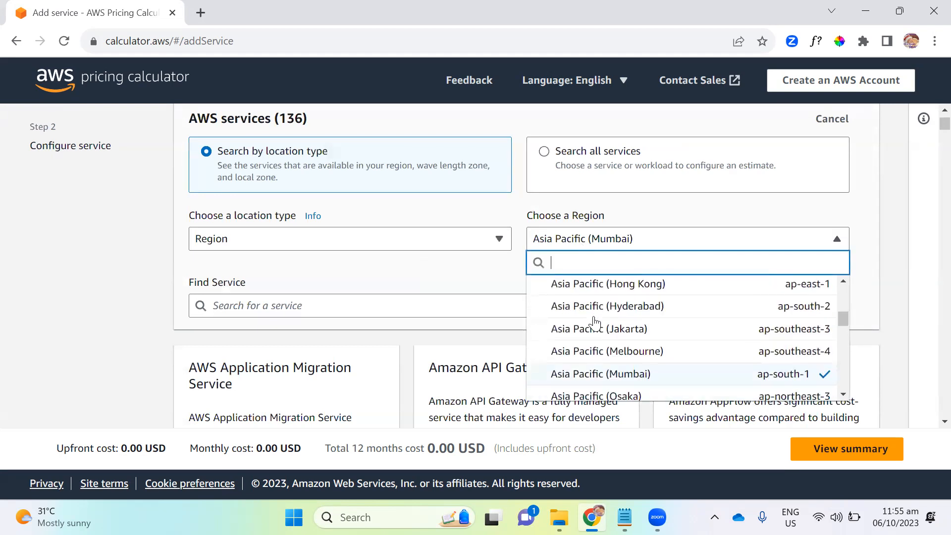
{"action": "scroll", "coordinate": [690, 334], "scroll_direction": "down", "scroll_amount": 1}
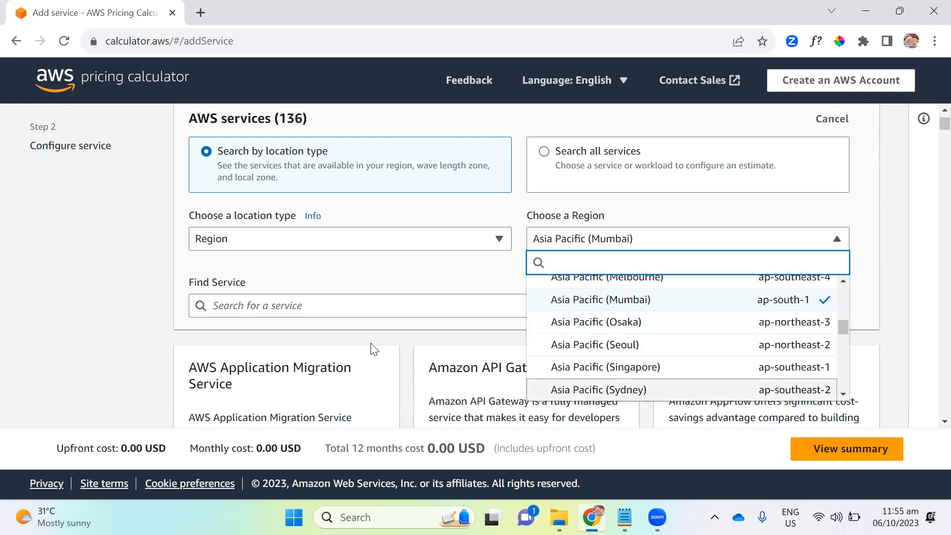
{"action": "scroll", "coordinate": [361, 305], "scroll_direction": "down", "scroll_amount": 3}
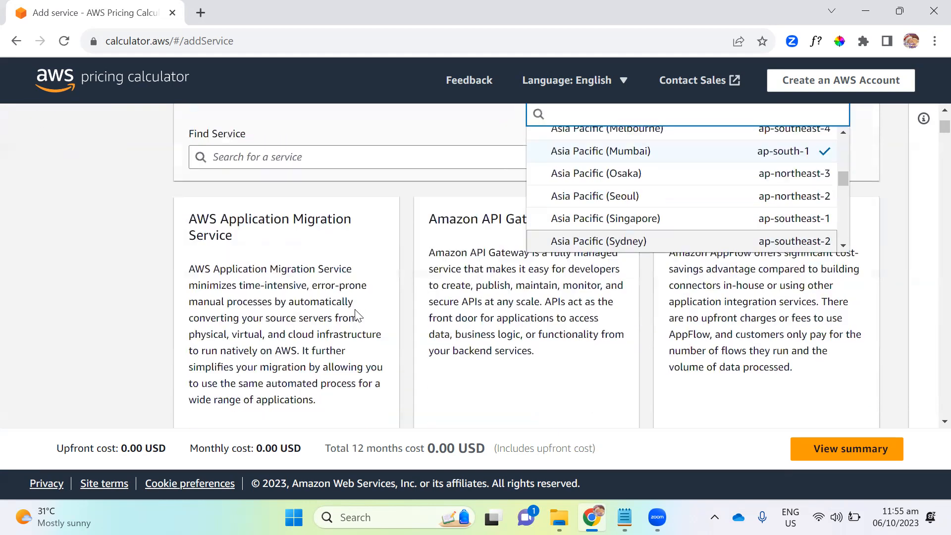
{"action": "left_click", "coordinate": [355, 315]}
- Find Amazon EC2 in the service list and open its configuration
{"action": "scroll", "coordinate": [359, 313], "scroll_direction": "down", "scroll_amount": 5}
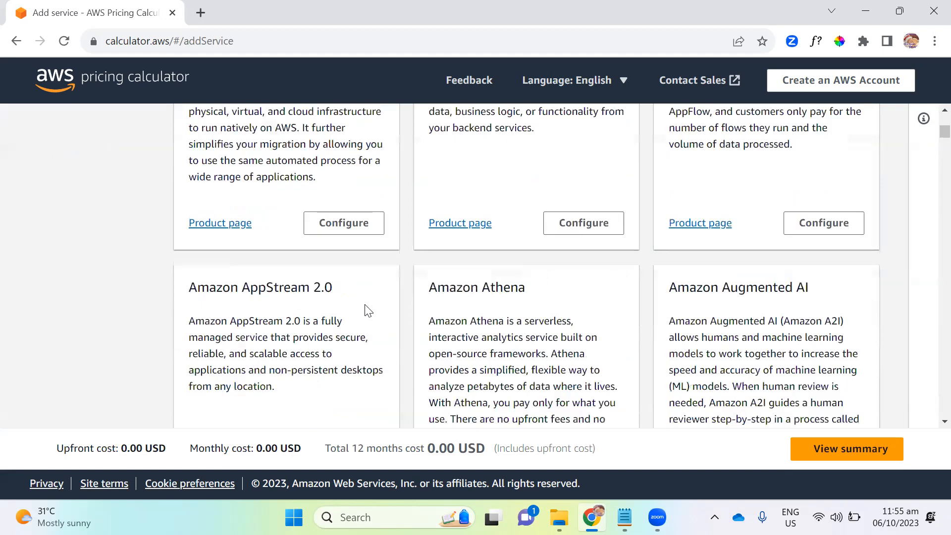
{"action": "scroll", "coordinate": [390, 264], "scroll_direction": "down", "scroll_amount": 5}
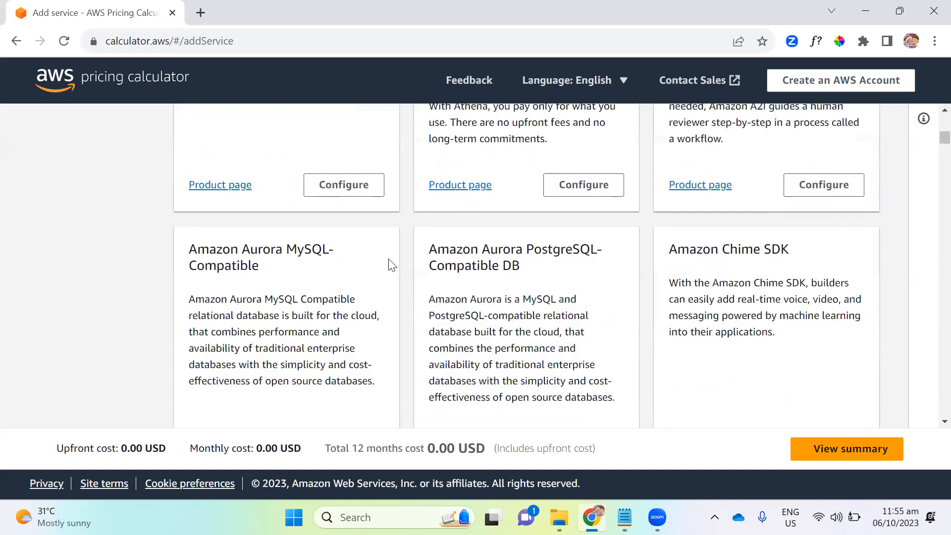
{"action": "scroll", "coordinate": [389, 264], "scroll_direction": "down", "scroll_amount": 9}
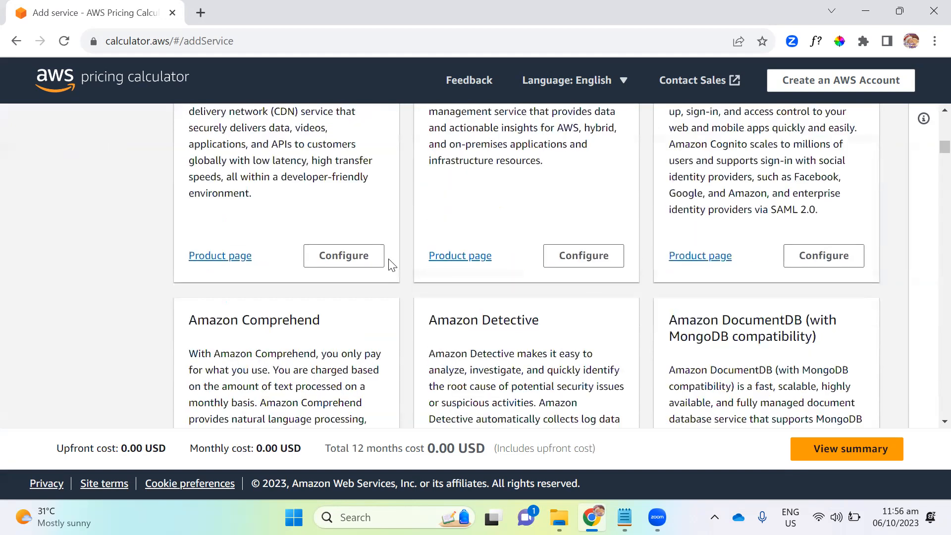
{"action": "scroll", "coordinate": [389, 264], "scroll_direction": "down", "scroll_amount": 5}
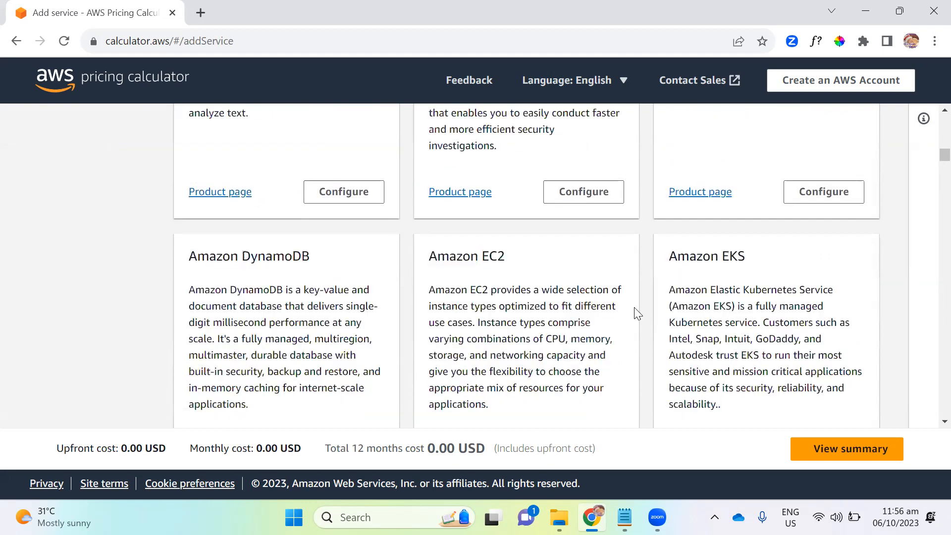
{"action": "scroll", "coordinate": [548, 333], "scroll_direction": "down", "scroll_amount": 3}
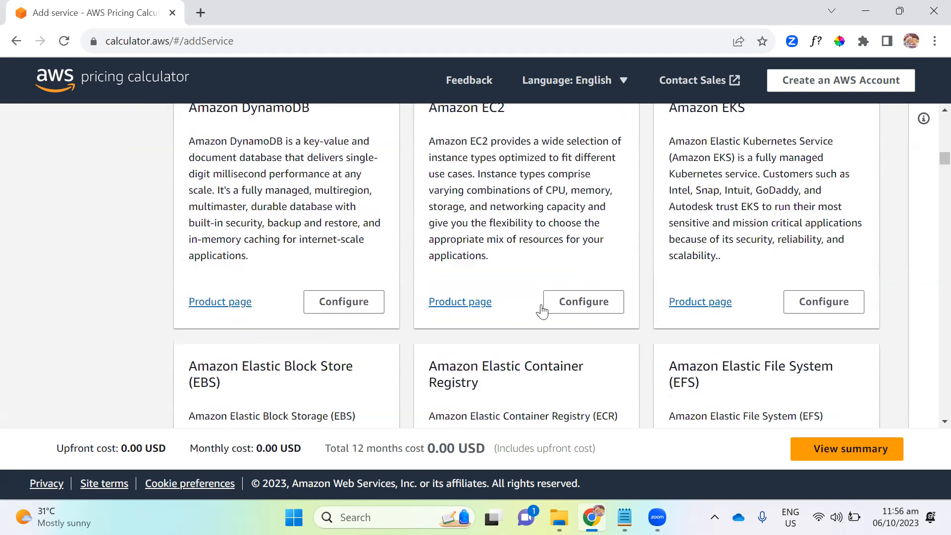
{"action": "scroll", "coordinate": [495, 183], "scroll_direction": "up", "scroll_amount": 1}
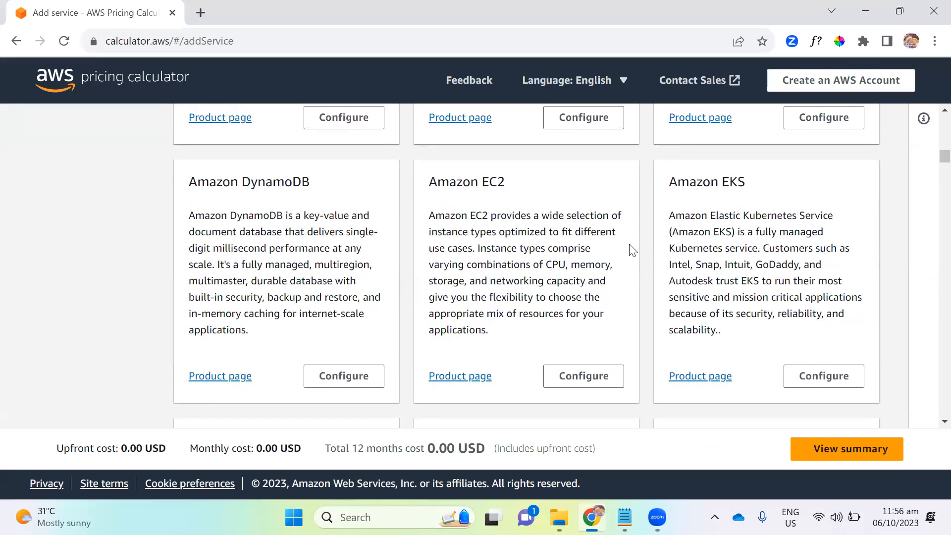
{"action": "scroll", "coordinate": [554, 297], "scroll_direction": "down", "scroll_amount": 1}
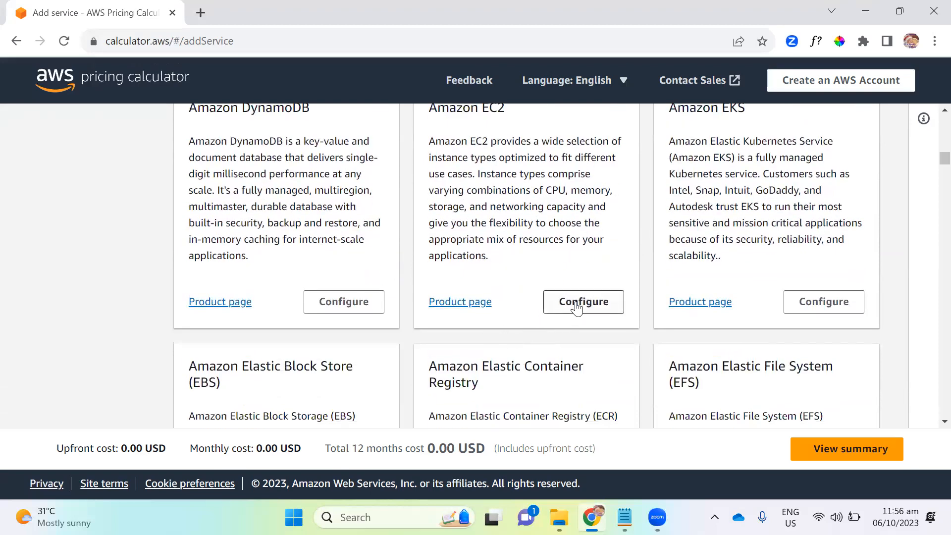
{"action": "left_click", "coordinate": [578, 306]}
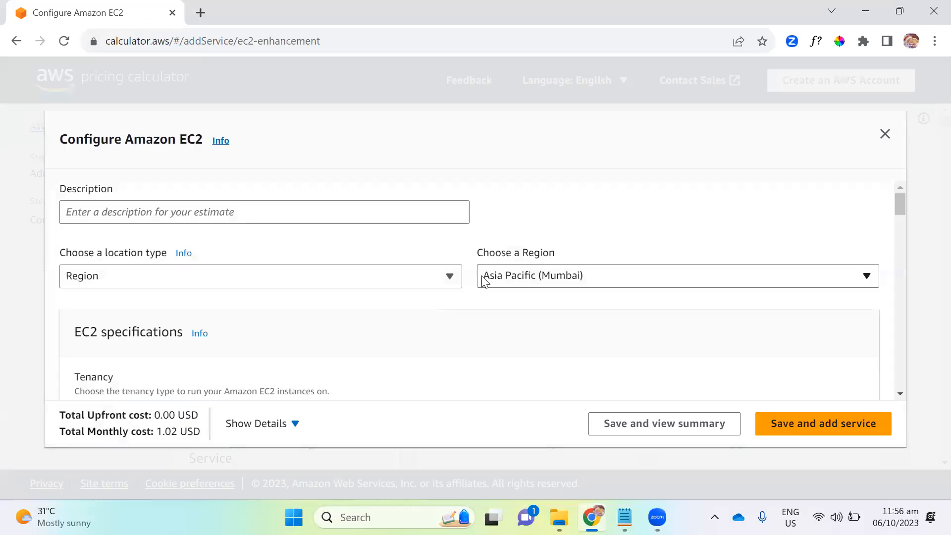
- Enter "ece pricing" as the description of the EC2 estimate
{"action": "left_click", "coordinate": [226, 207]}
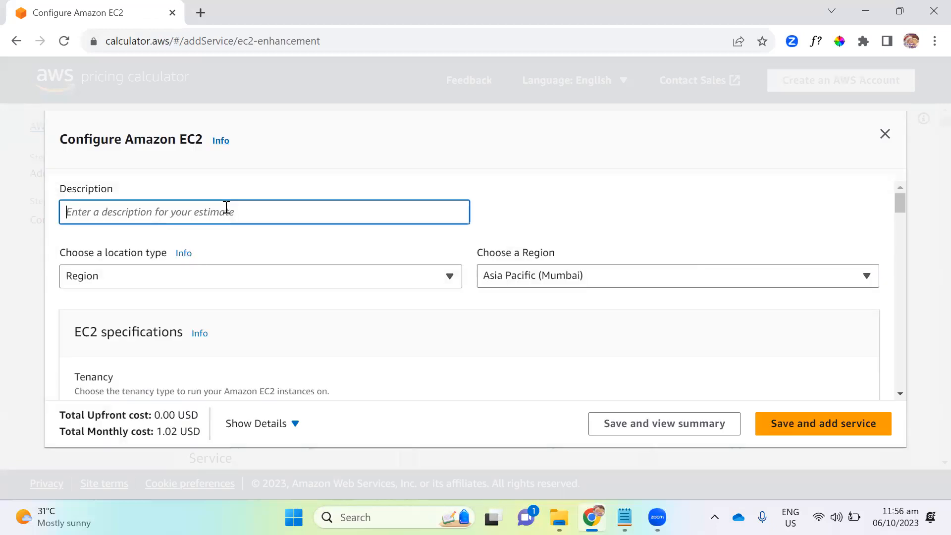
{"action": "type", "text": "ece"}
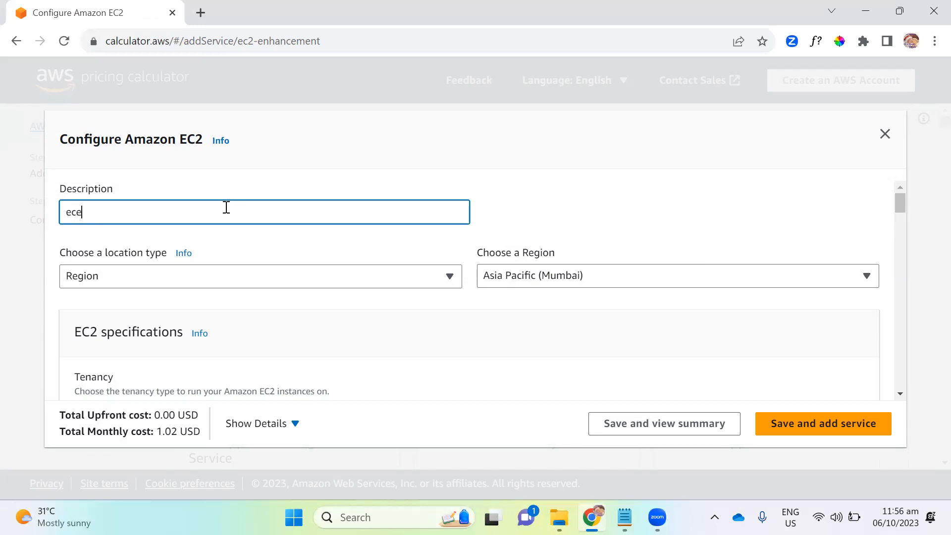
{"action": "type", "text": "pricing"}
- Choose Shared Instances as the tenancy in the EC2 specifications
{"action": "scroll", "coordinate": [492, 362], "scroll_direction": "down", "scroll_amount": 3}
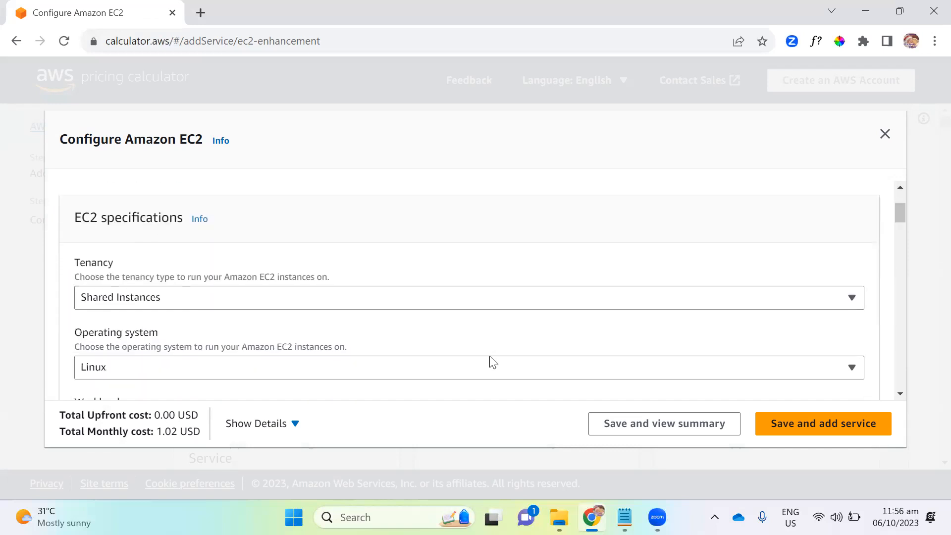
{"action": "scroll", "coordinate": [492, 361], "scroll_direction": "up", "scroll_amount": 2}
{"action": "scroll", "coordinate": [492, 362], "scroll_direction": "down", "scroll_amount": 2}
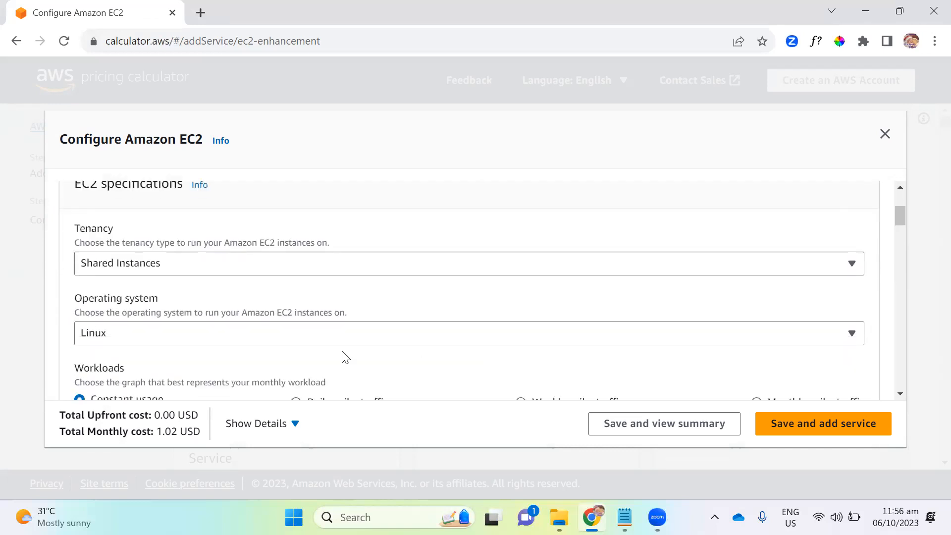
{"action": "left_click", "coordinate": [152, 262]}
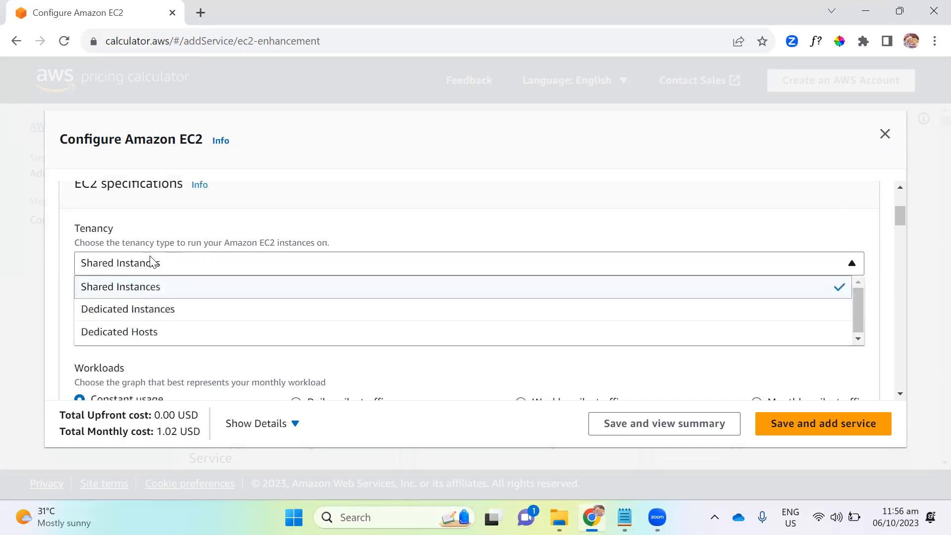
{"action": "left_click", "coordinate": [142, 293]}
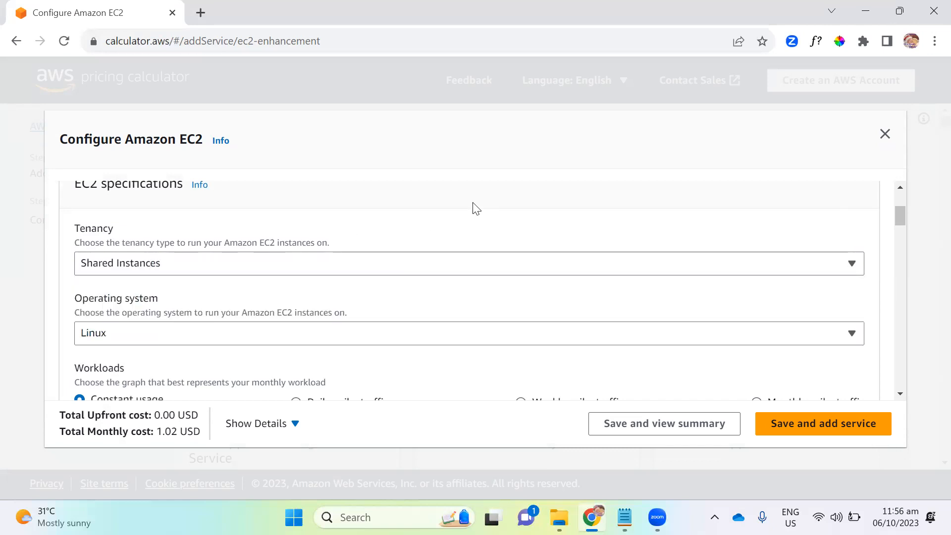
- Set the number of EC2 instances to 4
{"action": "scroll", "coordinate": [476, 208], "scroll_direction": "down", "scroll_amount": 3}
{"action": "scroll", "coordinate": [480, 206], "scroll_direction": "up", "scroll_amount": 3}
{"action": "scroll", "coordinate": [480, 205], "scroll_direction": "down", "scroll_amount": 2}
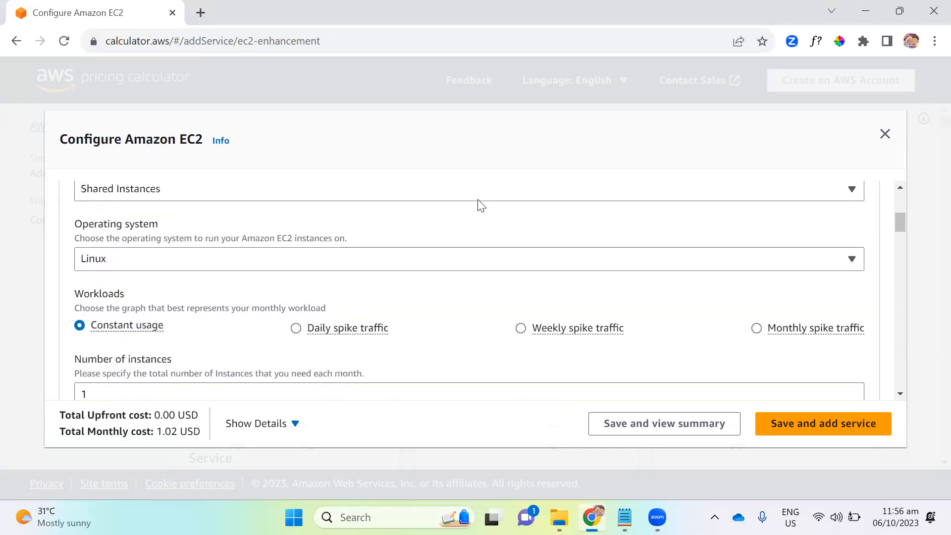
{"action": "scroll", "coordinate": [357, 276], "scroll_direction": "down", "scroll_amount": 2}
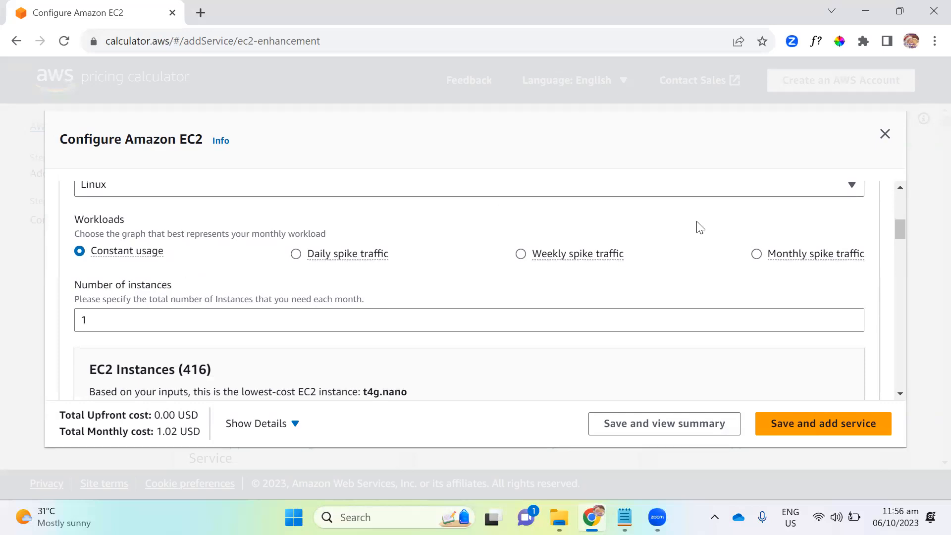
{"action": "left_click", "coordinate": [152, 327]}
{"action": "key", "text": "BackSpace"}
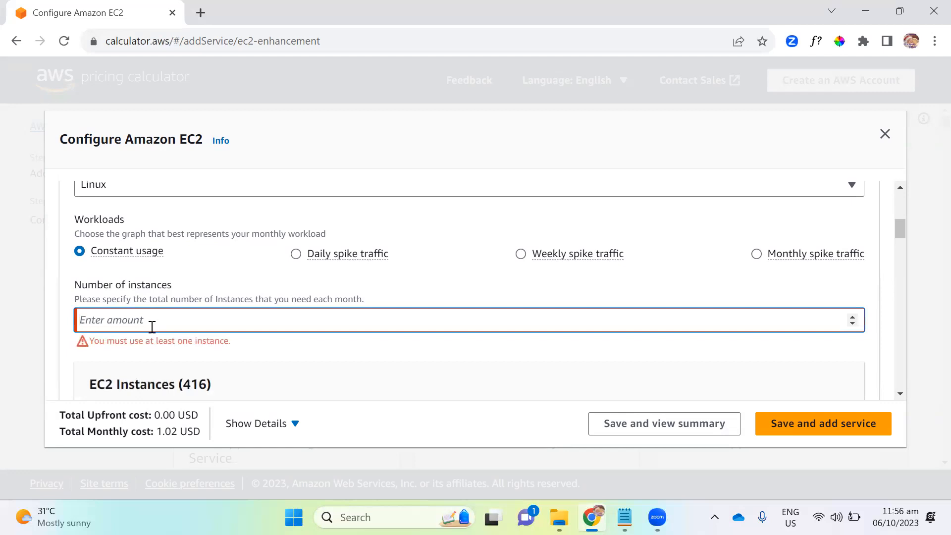
{"action": "type", "text": "4"}
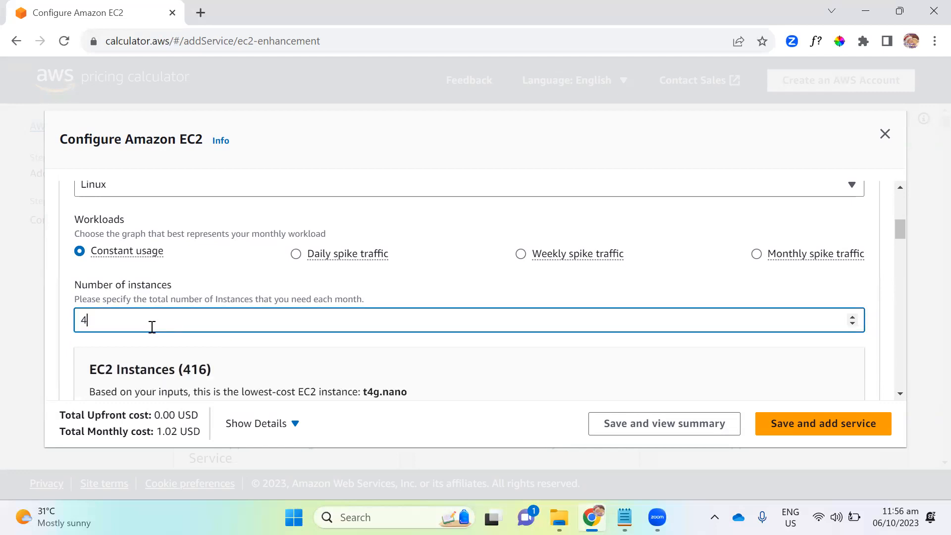
- Check the instance family filter options for the EC2 instances without applying a filter
{"action": "scroll", "coordinate": [308, 282], "scroll_direction": "down", "scroll_amount": 3}
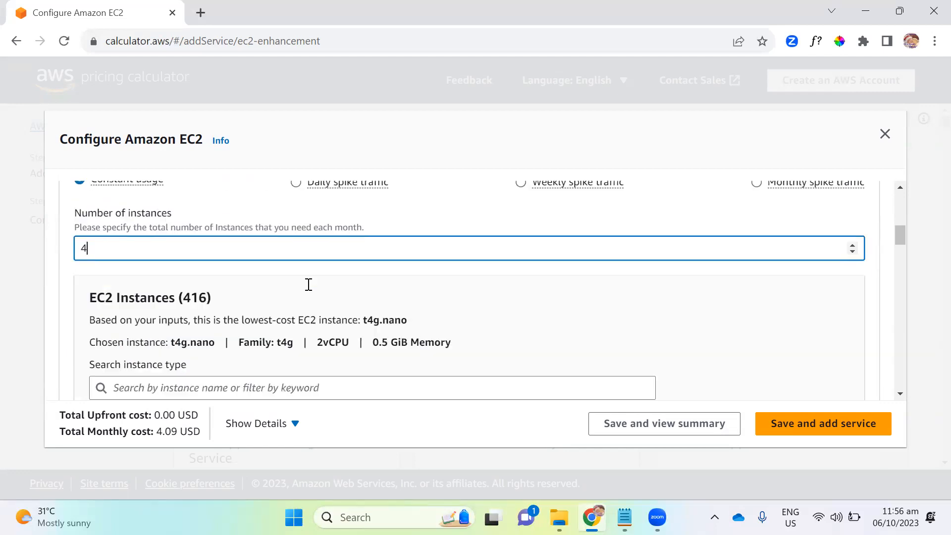
{"action": "scroll", "coordinate": [388, 278], "scroll_direction": "down", "scroll_amount": 2}
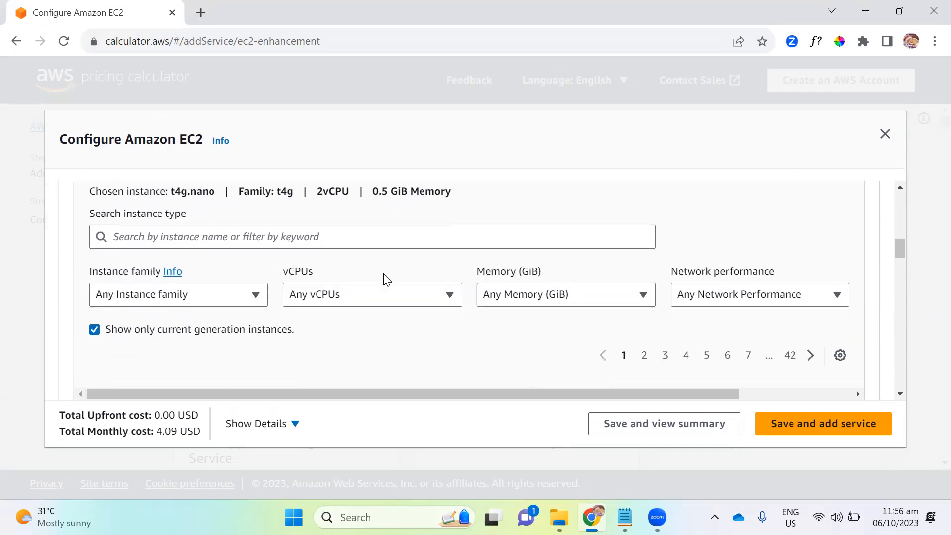
{"action": "left_click", "coordinate": [193, 297]}
{"action": "mouse_move", "coordinate": [261, 244]}
{"action": "left_mouse_down"}
{"action": "mouse_move", "coordinate": [261, 277]}
{"action": "mouse_move", "coordinate": [271, 235]}
{"action": "left_mouse_up"}
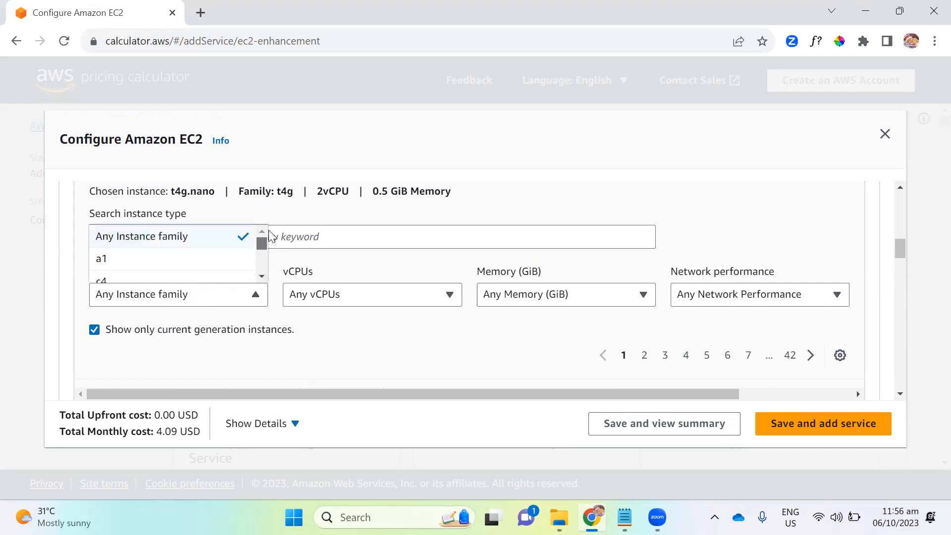
{"action": "left_click", "coordinate": [362, 353]}
- Select the t3.micro instance type for the EC2 estimate and check its total monthly cost
{"action": "scroll", "coordinate": [381, 350], "scroll_direction": "down", "scroll_amount": 5}
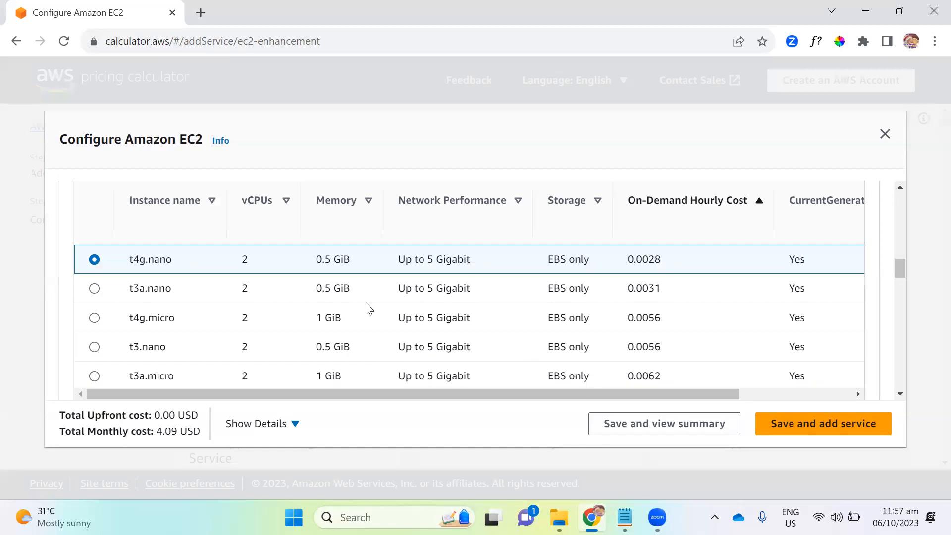
{"action": "scroll", "coordinate": [369, 307], "scroll_direction": "down", "scroll_amount": 5}
{"action": "scroll", "coordinate": [369, 307], "scroll_direction": "down", "scroll_amount": 2}
{"action": "scroll", "coordinate": [365, 307], "scroll_direction": "up", "scroll_amount": 7}
{"action": "scroll", "coordinate": [202, 303], "scroll_direction": "down", "scroll_amount": 1}
{"action": "scroll", "coordinate": [225, 298], "scroll_direction": "down", "scroll_amount": 1}
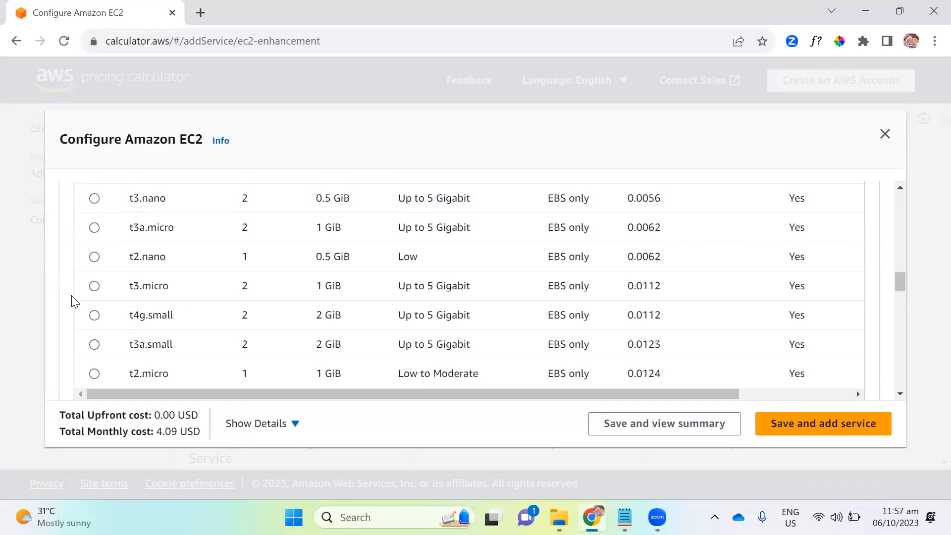
{"action": "left_click", "coordinate": [94, 286]}
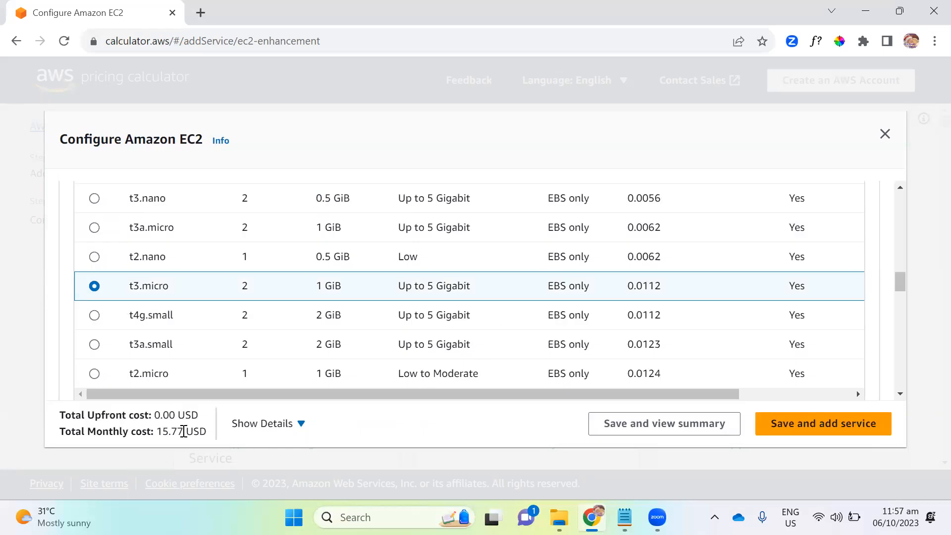
{"action": "left_click_drag", "start_coordinate": [157, 432], "coordinate": [209, 436]}
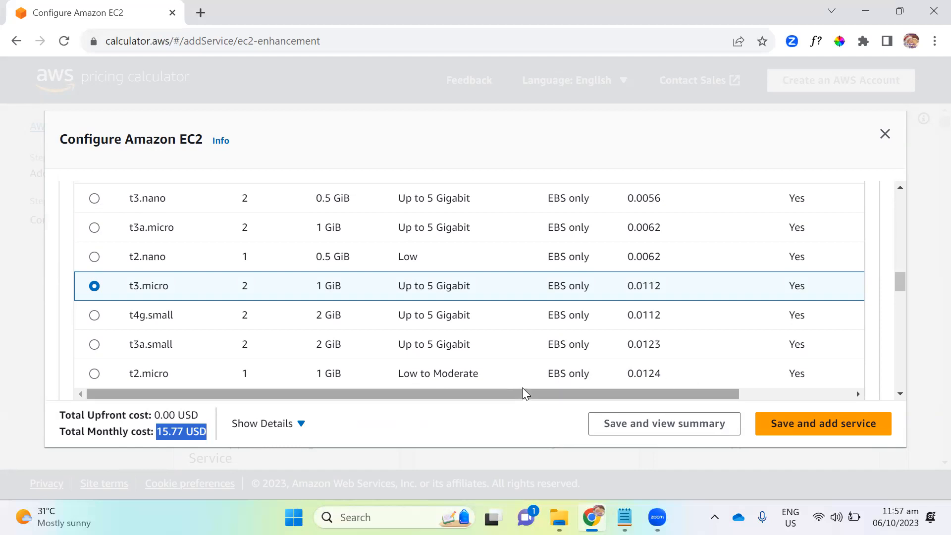
- Compare the listed EC2 instance types by vCPUs, memory, network performance and on-demand hourly cost
{"action": "scroll", "coordinate": [522, 346], "scroll_direction": "up", "scroll_amount": 5}
{"action": "scroll", "coordinate": [545, 305], "scroll_direction": "up", "scroll_amount": 2}
{"action": "scroll", "coordinate": [388, 340], "scroll_direction": "down", "scroll_amount": 8}
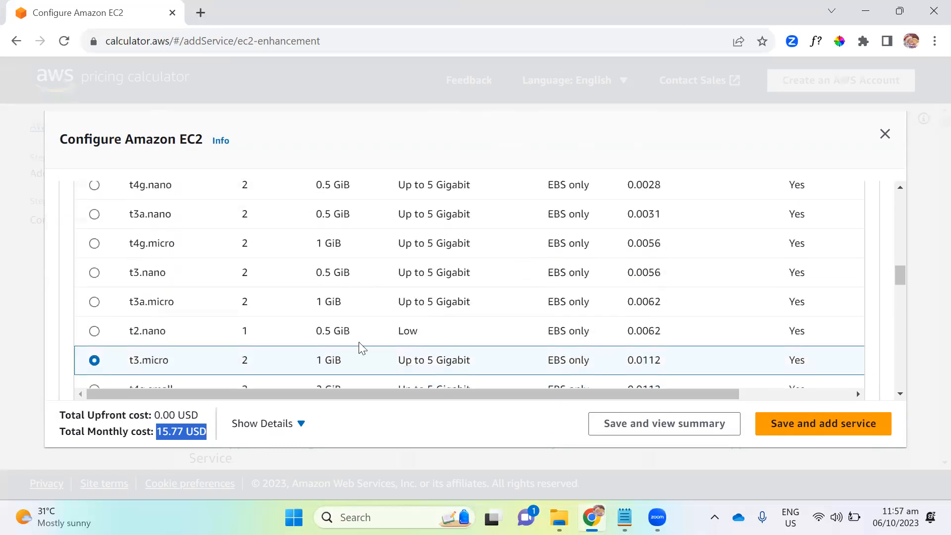
{"action": "scroll", "coordinate": [389, 329], "scroll_direction": "up", "scroll_amount": 5}
{"action": "scroll", "coordinate": [388, 331], "scroll_direction": "up", "scroll_amount": 4}
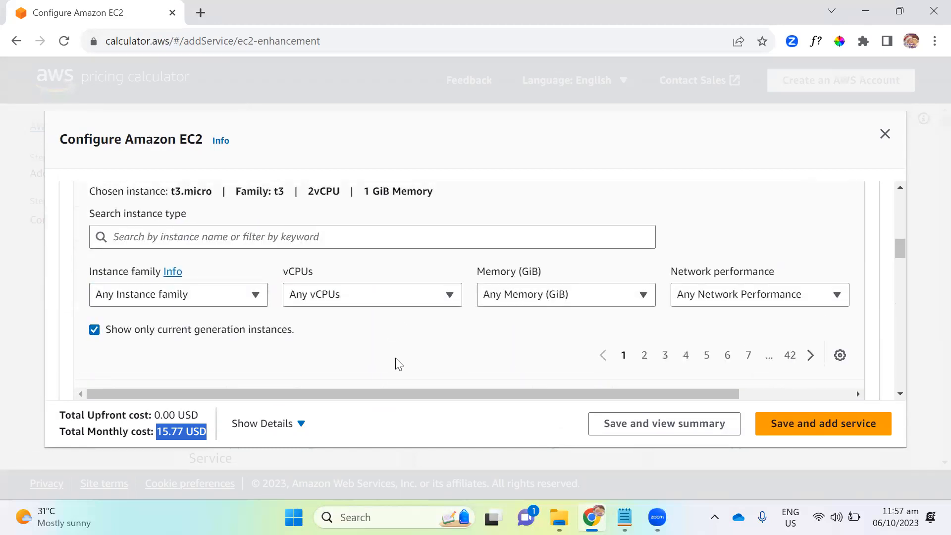
{"action": "scroll", "coordinate": [399, 361], "scroll_direction": "up", "scroll_amount": 3}
{"action": "scroll", "coordinate": [533, 322], "scroll_direction": "up", "scroll_amount": 3}
{"action": "scroll", "coordinate": [533, 325], "scroll_direction": "down", "scroll_amount": 8}
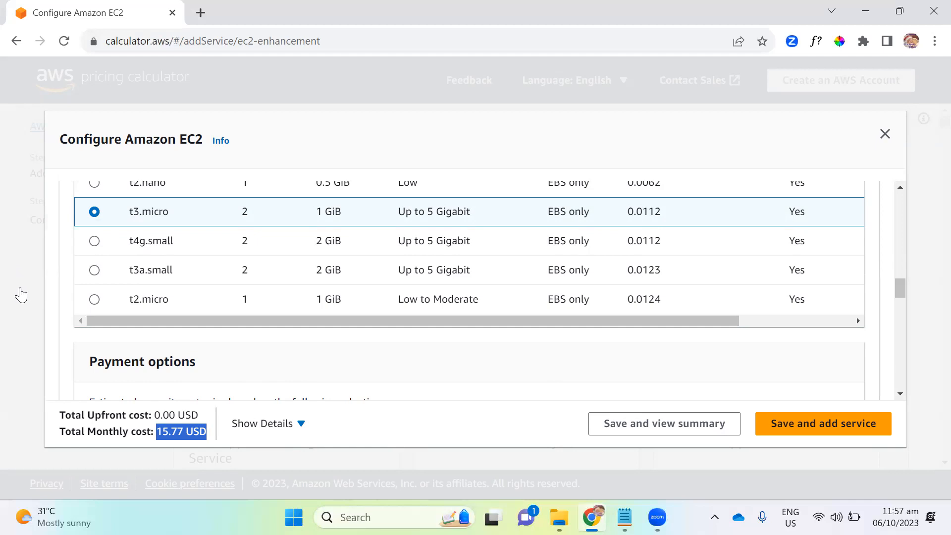
{"action": "scroll", "coordinate": [74, 292], "scroll_direction": "up", "scroll_amount": 2}
{"action": "scroll", "coordinate": [74, 292], "scroll_direction": "up", "scroll_amount": 1}
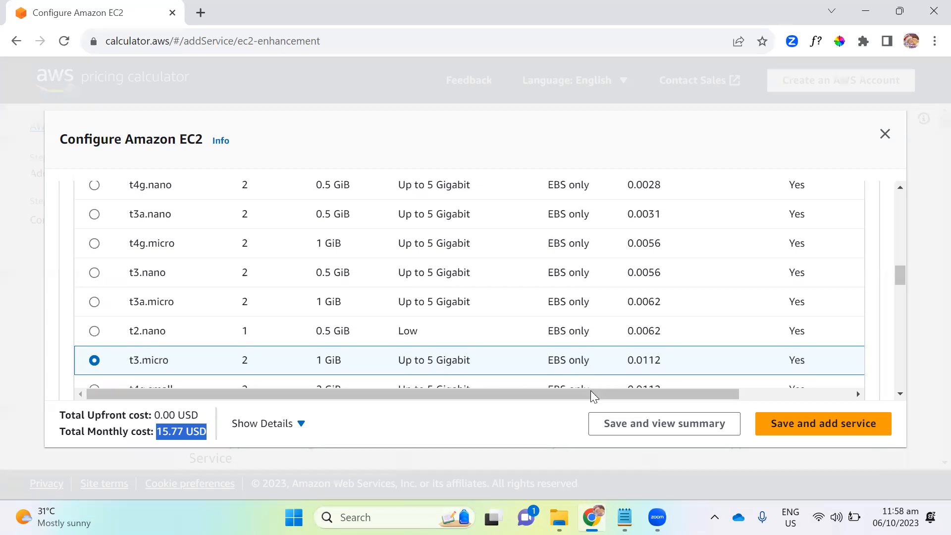
- Review the EC2 payment options, region, tenancy, operating system, workload and instance settings
{"action": "scroll", "coordinate": [266, 275], "scroll_direction": "down", "scroll_amount": 3}
{"action": "scroll", "coordinate": [525, 323], "scroll_direction": "down", "scroll_amount": 7}
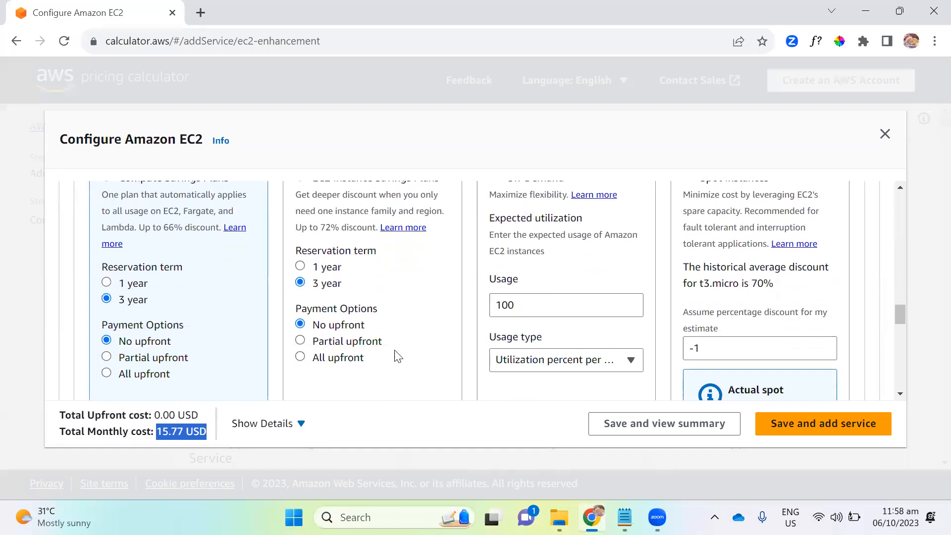
{"action": "scroll", "coordinate": [396, 356], "scroll_direction": "up", "scroll_amount": 10}
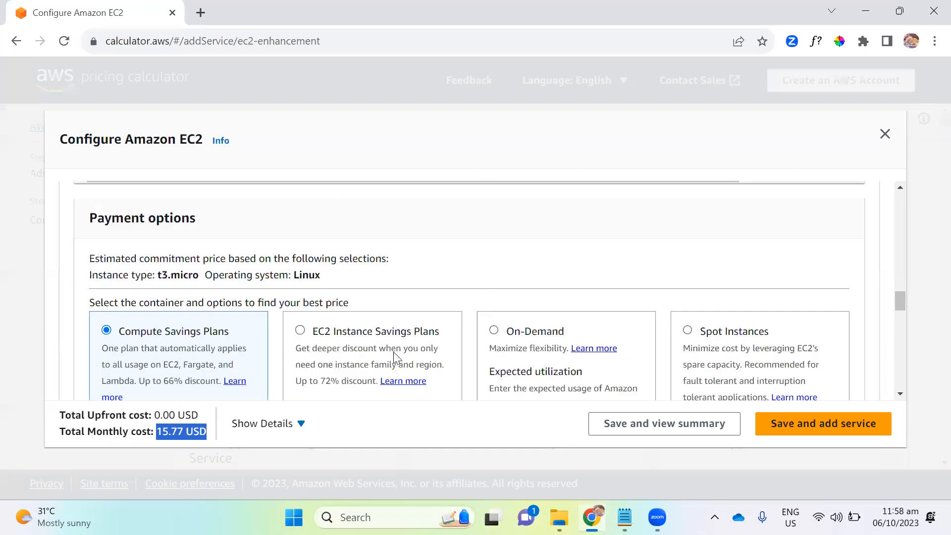
{"action": "scroll", "coordinate": [552, 322], "scroll_direction": "up", "scroll_amount": 5}
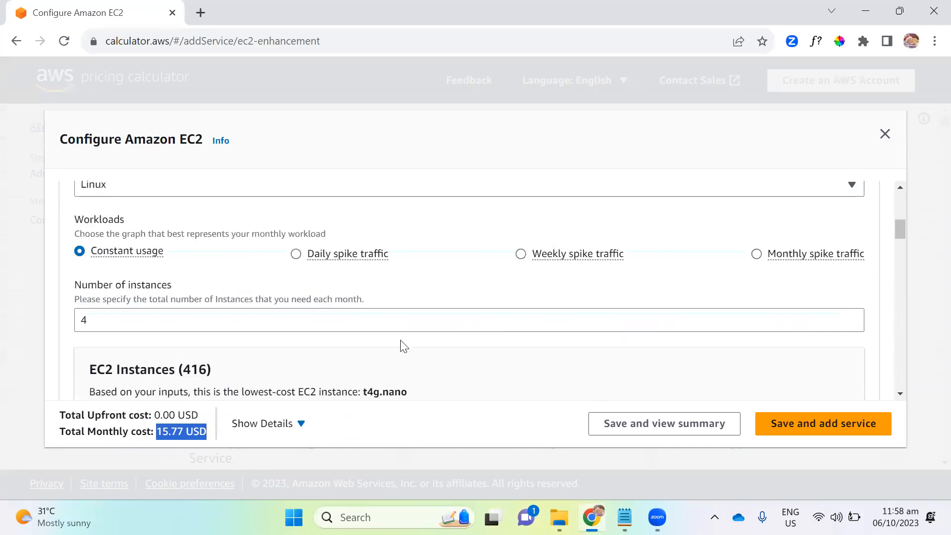
{"action": "scroll", "coordinate": [434, 356], "scroll_direction": "up", "scroll_amount": 5}
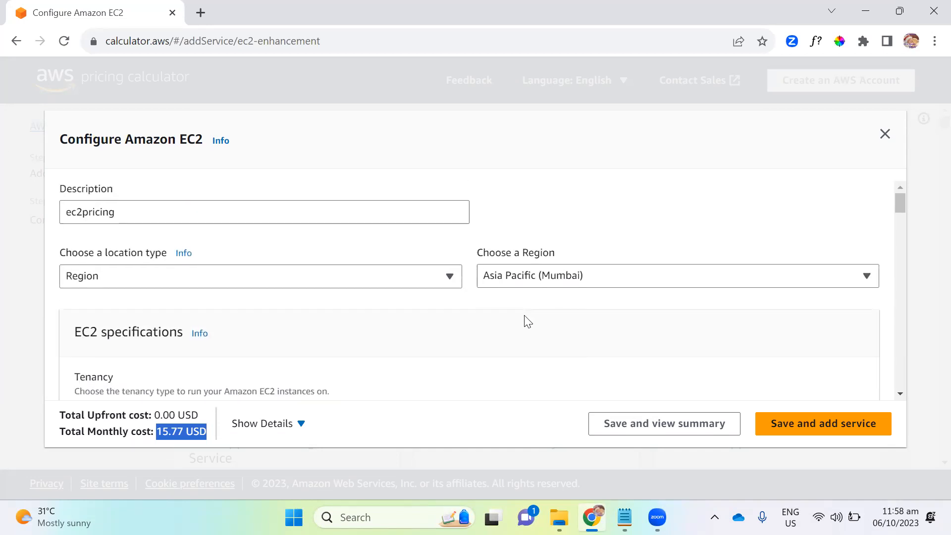
{"action": "scroll", "coordinate": [525, 248], "scroll_direction": "down", "scroll_amount": 3}
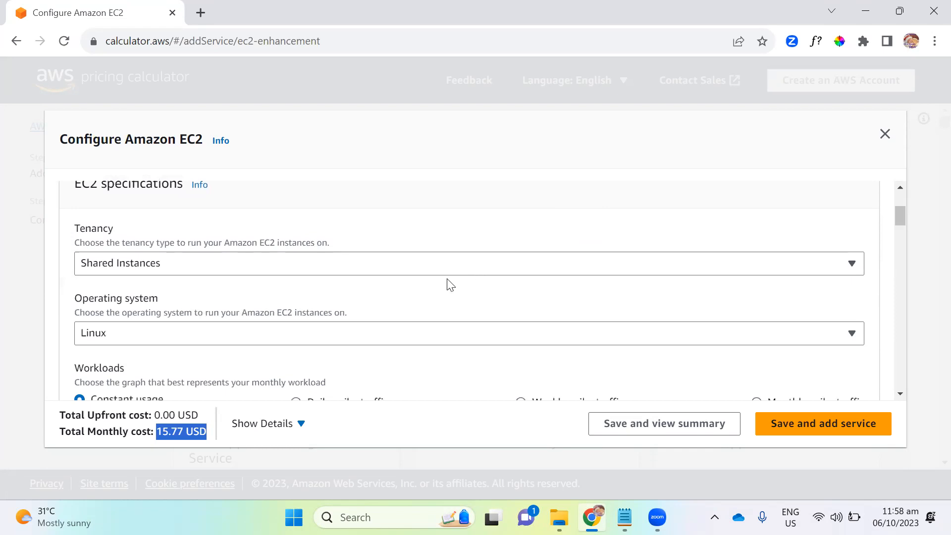
{"action": "scroll", "coordinate": [448, 278], "scroll_direction": "up", "scroll_amount": 2}
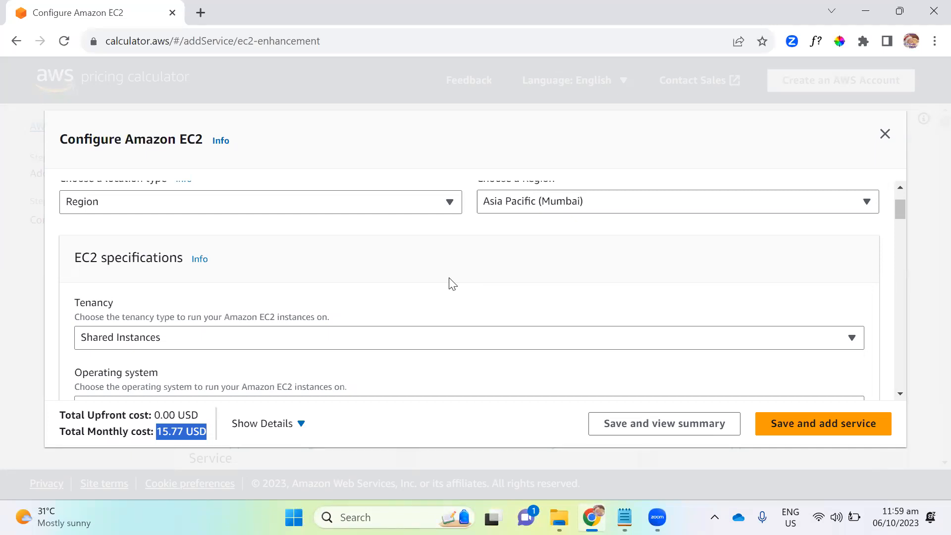
{"action": "scroll", "coordinate": [495, 298], "scroll_direction": "up", "scroll_amount": 2}
{"action": "scroll", "coordinate": [624, 305], "scroll_direction": "down", "scroll_amount": 4}
{"action": "scroll", "coordinate": [512, 325], "scroll_direction": "down", "scroll_amount": 8}
{"action": "scroll", "coordinate": [493, 317], "scroll_direction": "down", "scroll_amount": 3}
{"action": "scroll", "coordinate": [502, 279], "scroll_direction": "down", "scroll_amount": 2}
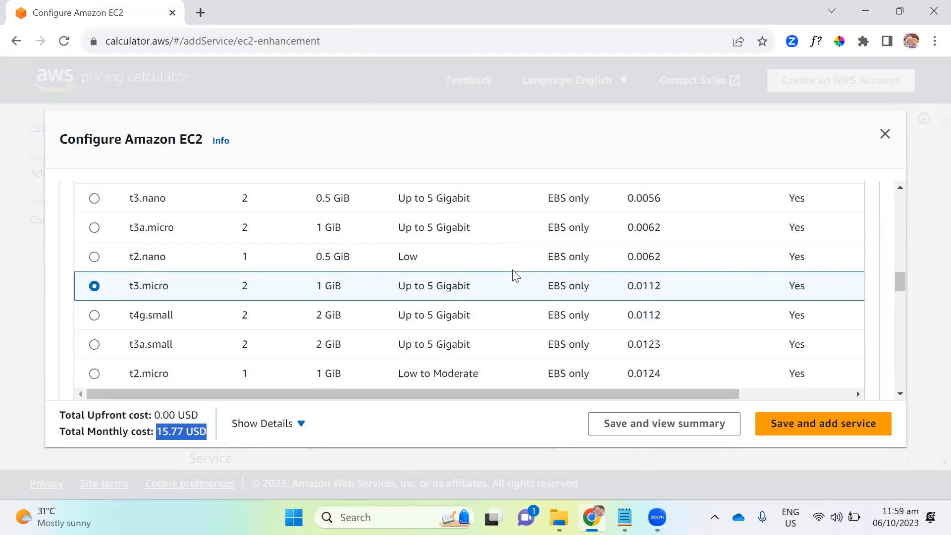
{"action": "scroll", "coordinate": [293, 355], "scroll_direction": "down", "scroll_amount": 2}
{"action": "scroll", "coordinate": [458, 349], "scroll_direction": "up", "scroll_amount": 6}
{"action": "scroll", "coordinate": [492, 318], "scroll_direction": "up", "scroll_amount": 10}
{"action": "scroll", "coordinate": [497, 317], "scroll_direction": "down", "scroll_amount": 5}
{"action": "scroll", "coordinate": [496, 318], "scroll_direction": "up", "scroll_amount": 5}
{"action": "scroll", "coordinate": [441, 331], "scroll_direction": "down", "scroll_amount": 5}
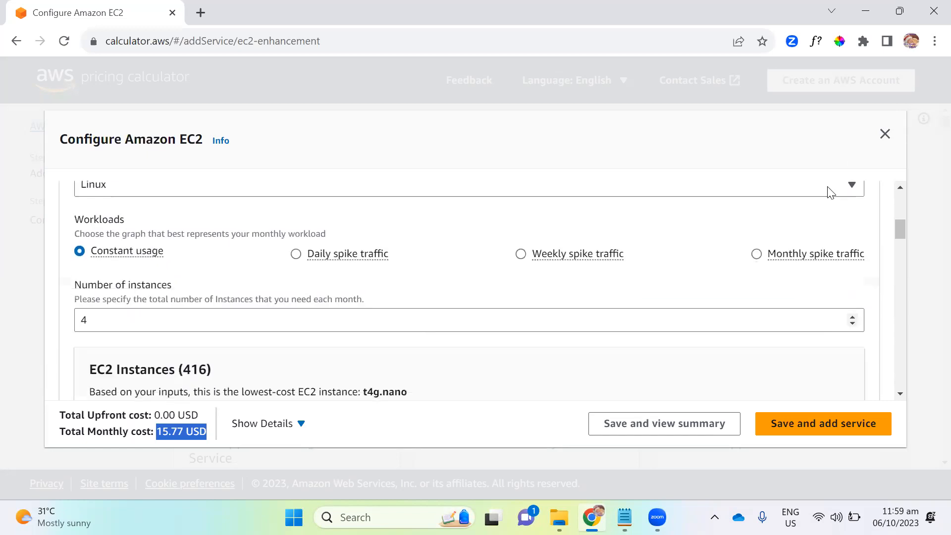
- Close the EC2 configuration without saving it and look through the list of AWS services
{"action": "left_click", "coordinate": [884, 133]}
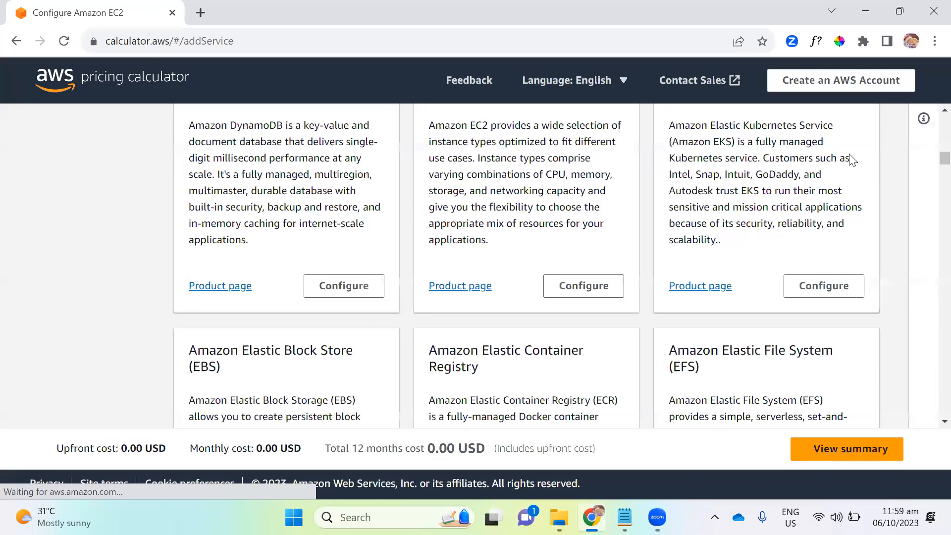
{"action": "scroll", "coordinate": [481, 342], "scroll_direction": "down", "scroll_amount": 3}
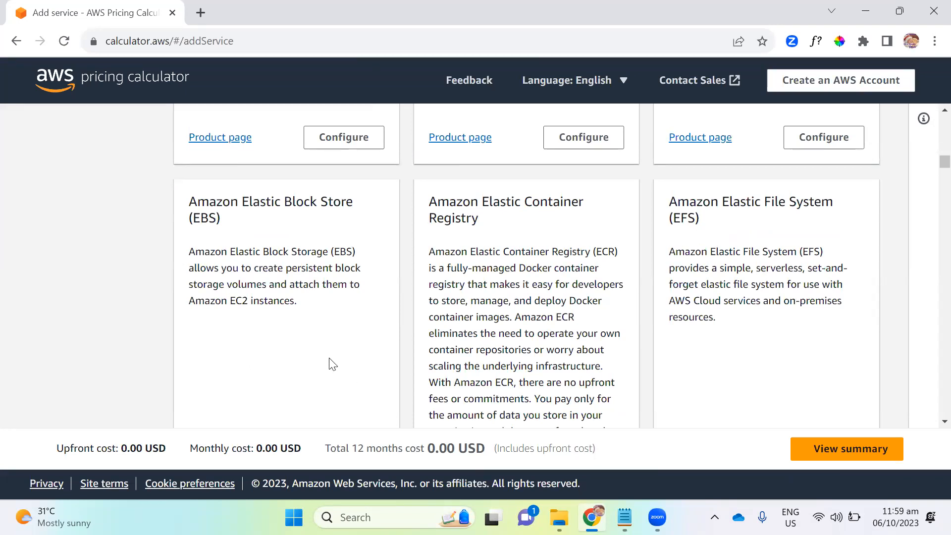
{"action": "scroll", "coordinate": [413, 329], "scroll_direction": "down", "scroll_amount": 4}
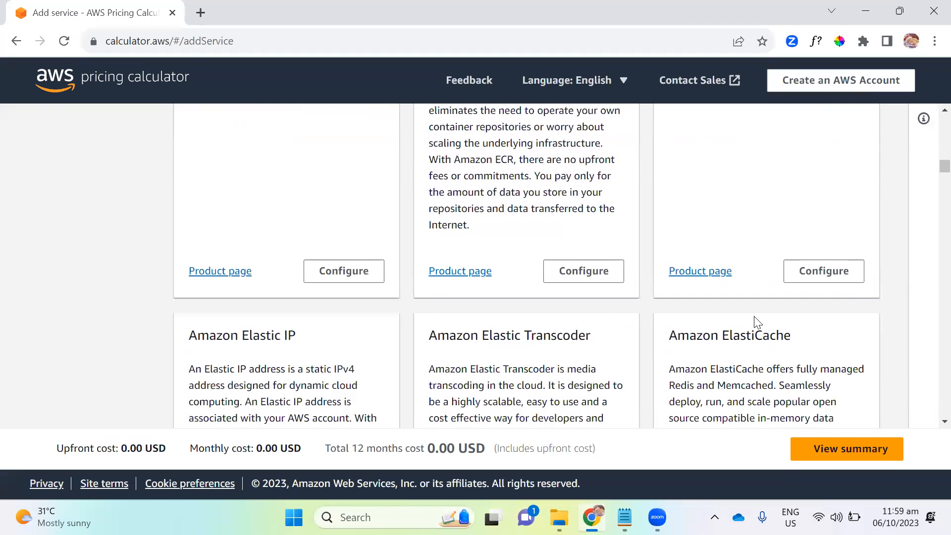
{"action": "scroll", "coordinate": [483, 334], "scroll_direction": "down", "scroll_amount": 5}
{"action": "scroll", "coordinate": [490, 333], "scroll_direction": "down", "scroll_amount": 3}
{"action": "scroll", "coordinate": [503, 333], "scroll_direction": "up", "scroll_amount": 10}
{"action": "scroll", "coordinate": [687, 292], "scroll_direction": "up", "scroll_amount": 5}
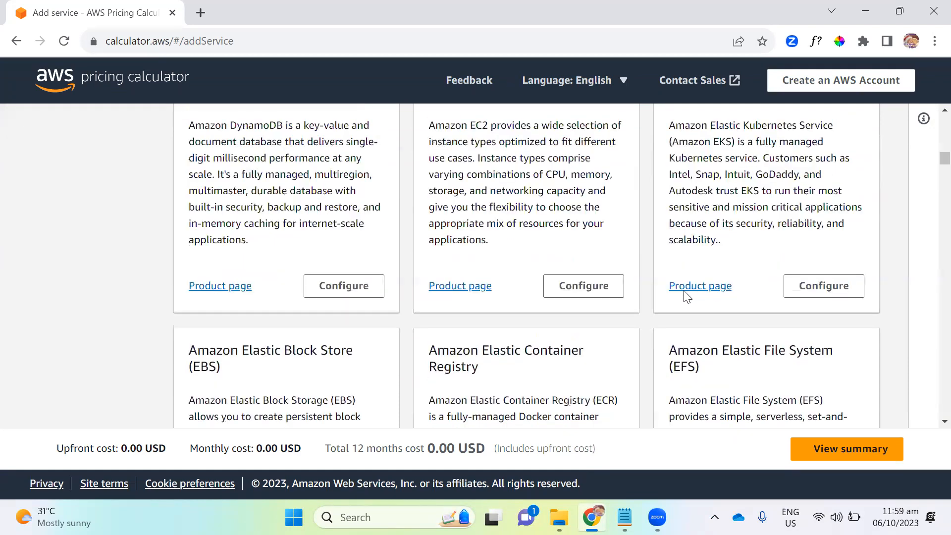
{"action": "scroll", "coordinate": [531, 344], "scroll_direction": "up", "scroll_amount": 4}
{"action": "scroll", "coordinate": [436, 372], "scroll_direction": "up", "scroll_amount": 3}
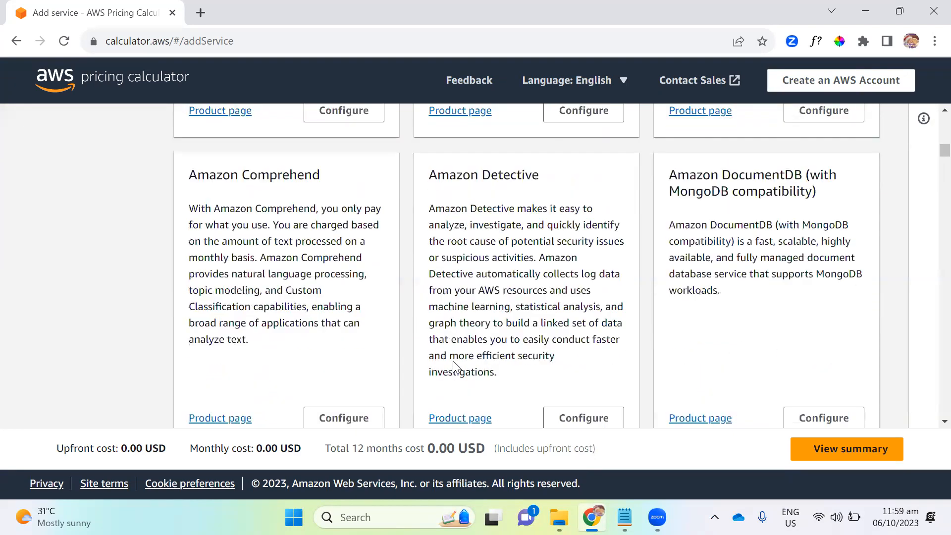
{"action": "scroll", "coordinate": [454, 368], "scroll_direction": "up", "scroll_amount": 1}
{"action": "scroll", "coordinate": [450, 364], "scroll_direction": "up", "scroll_amount": 5}
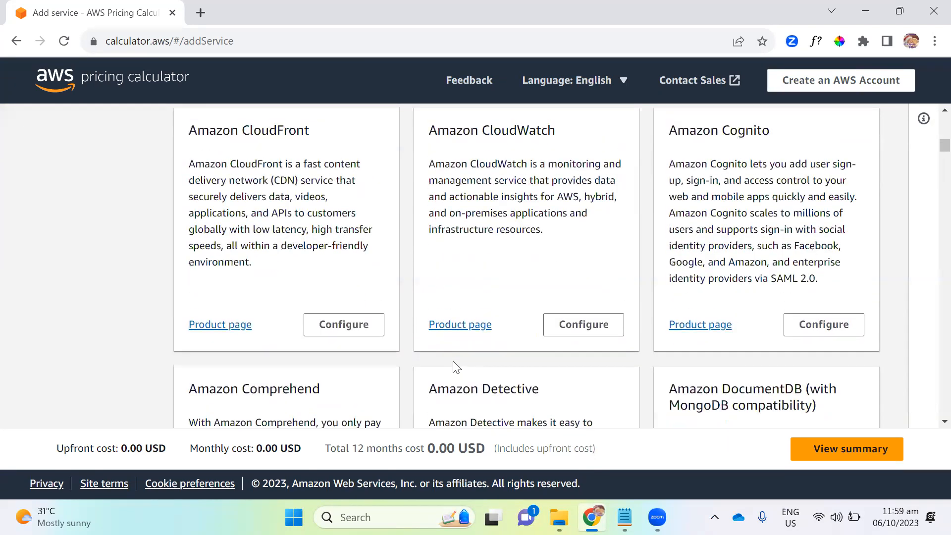
- Find "ECS" on the services page and open the configuration of AWS Fargate
{"action": "key", "text": "ctrl+f"}
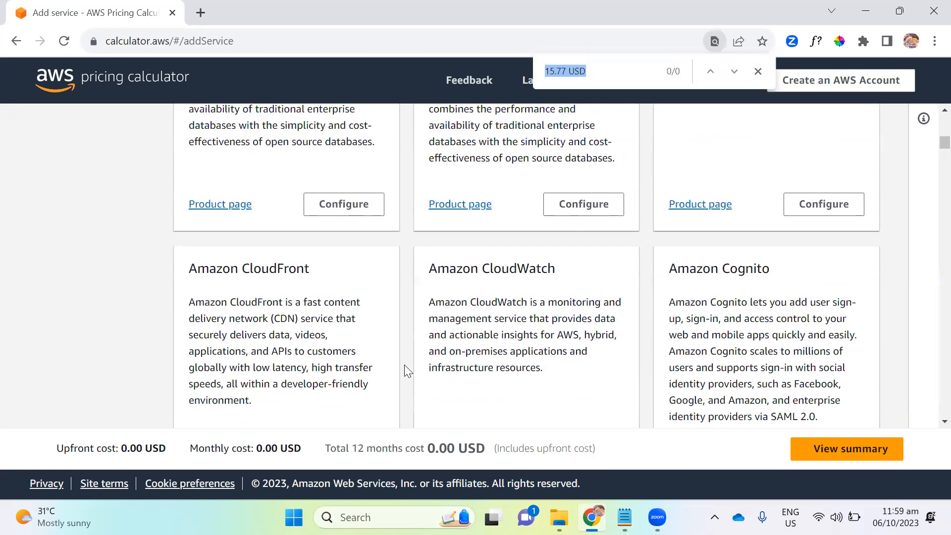
{"action": "type", "text": "ECS"}
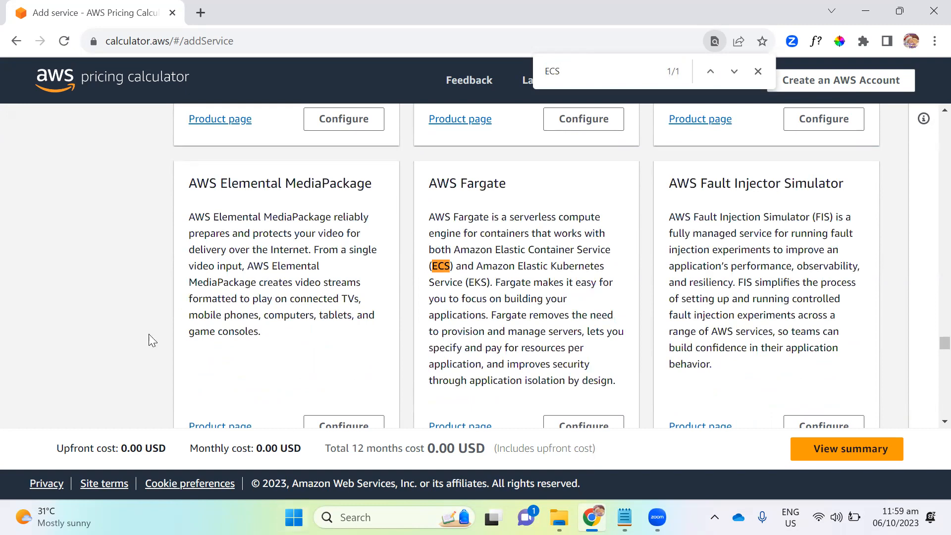
{"action": "scroll", "coordinate": [355, 327], "scroll_direction": "down", "scroll_amount": 7}
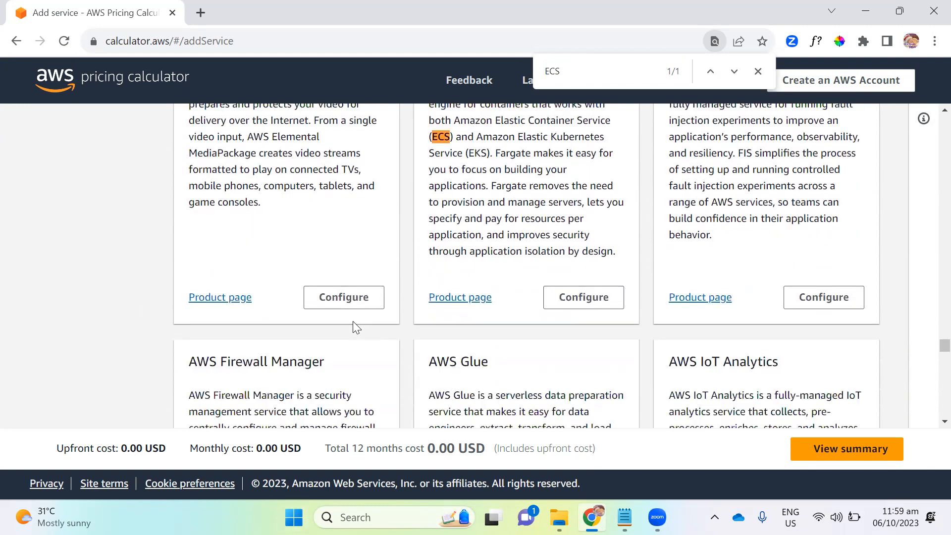
{"action": "scroll", "coordinate": [355, 327], "scroll_direction": "up", "scroll_amount": 6}
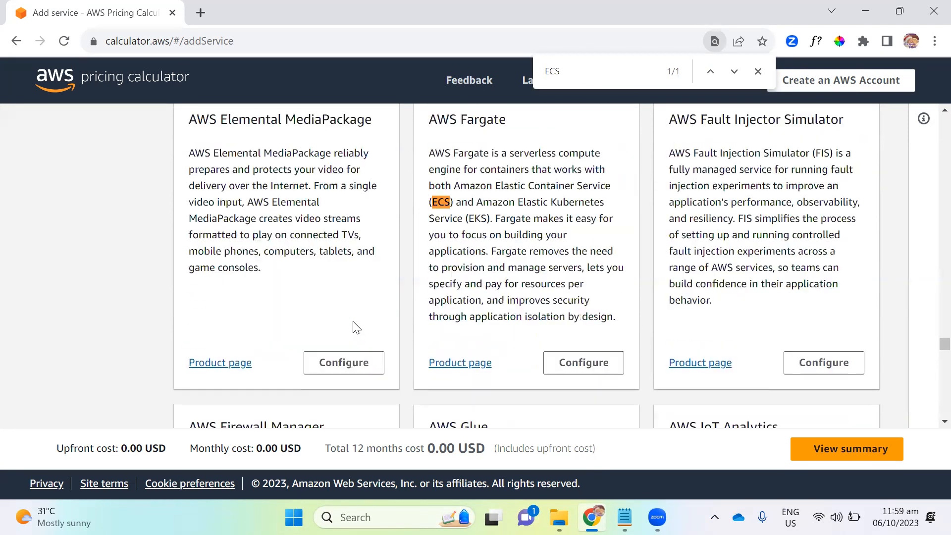
{"action": "scroll", "coordinate": [355, 327], "scroll_direction": "up", "scroll_amount": 6}
{"action": "scroll", "coordinate": [356, 327], "scroll_direction": "down", "scroll_amount": 2}
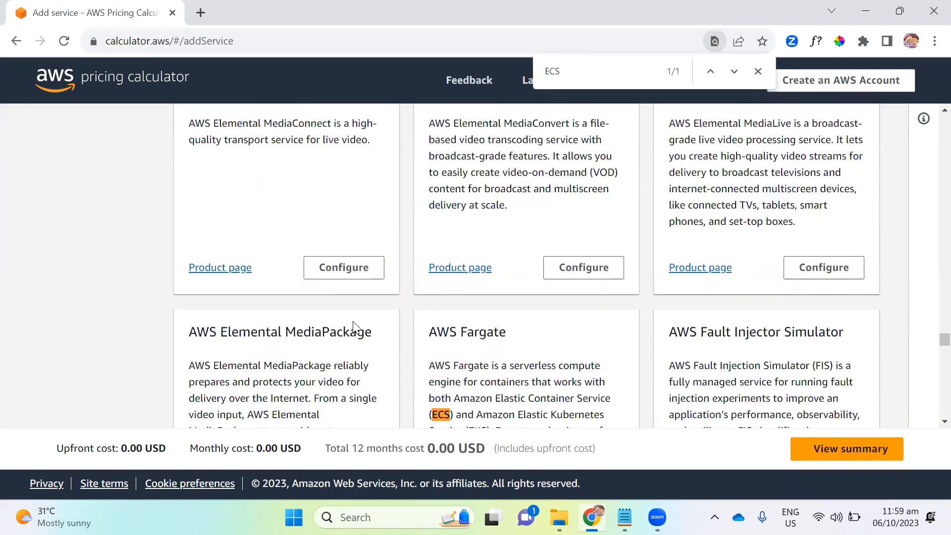
{"action": "scroll", "coordinate": [570, 312], "scroll_direction": "down", "scroll_amount": 2}
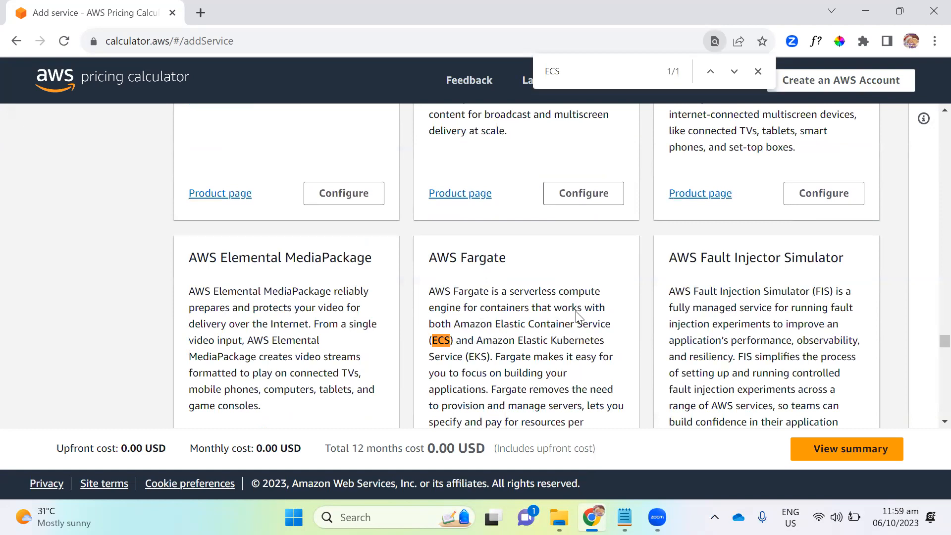
{"action": "scroll", "coordinate": [582, 352], "scroll_direction": "down", "scroll_amount": 2}
{"action": "scroll", "coordinate": [582, 352], "scroll_direction": "down", "scroll_amount": 3}
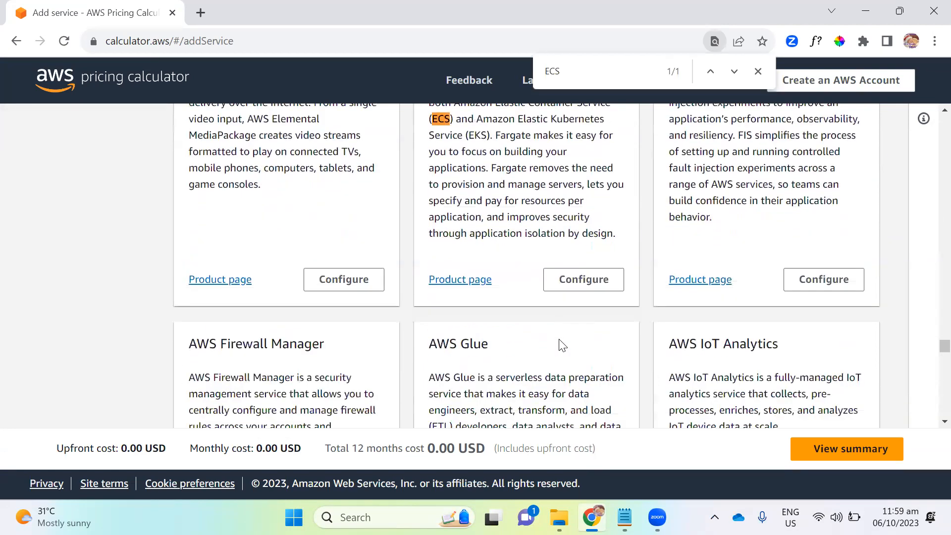
{"action": "left_click", "coordinate": [584, 278]}
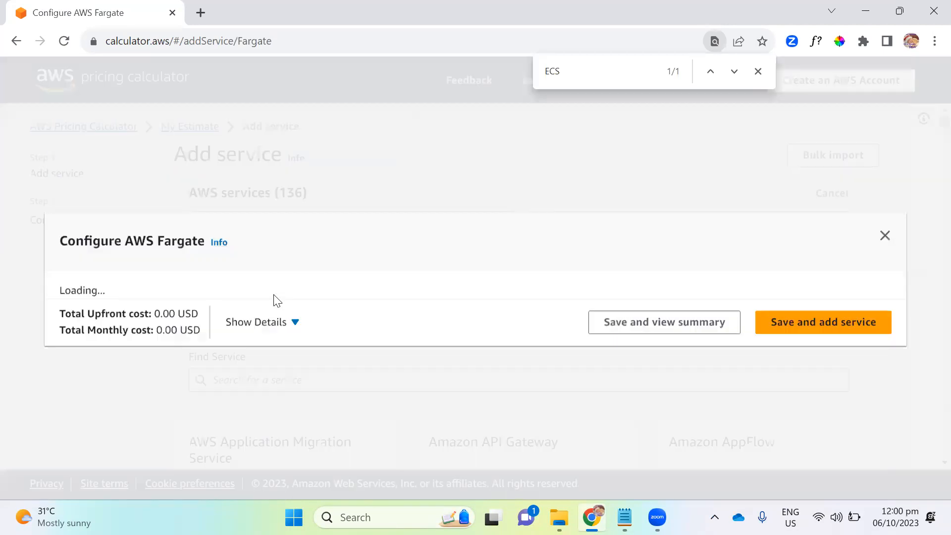
- Enter "ecs" as the description of the AWS Fargate estimate
{"action": "scroll", "coordinate": [402, 299], "scroll_direction": "down", "scroll_amount": 2}
{"action": "scroll", "coordinate": [247, 298], "scroll_direction": "up", "scroll_amount": 2}
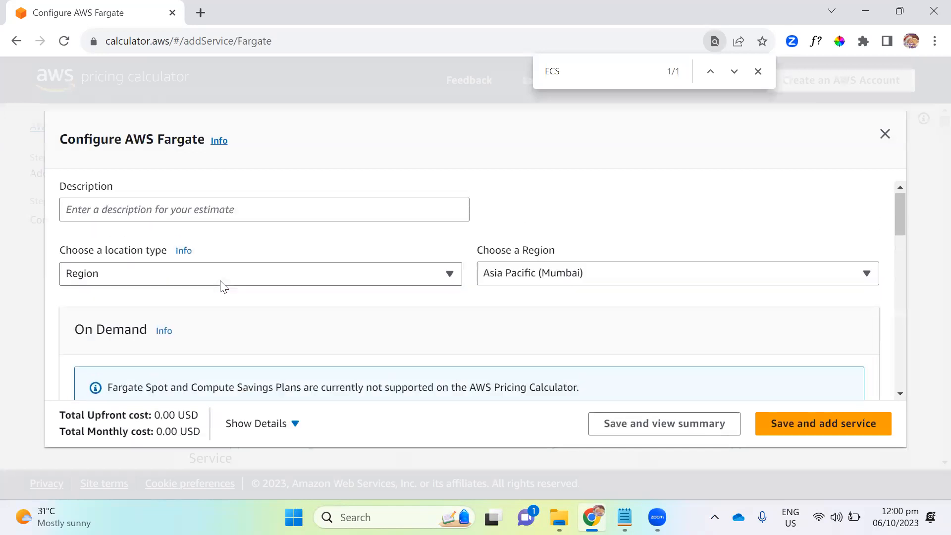
{"action": "left_click", "coordinate": [198, 204]}
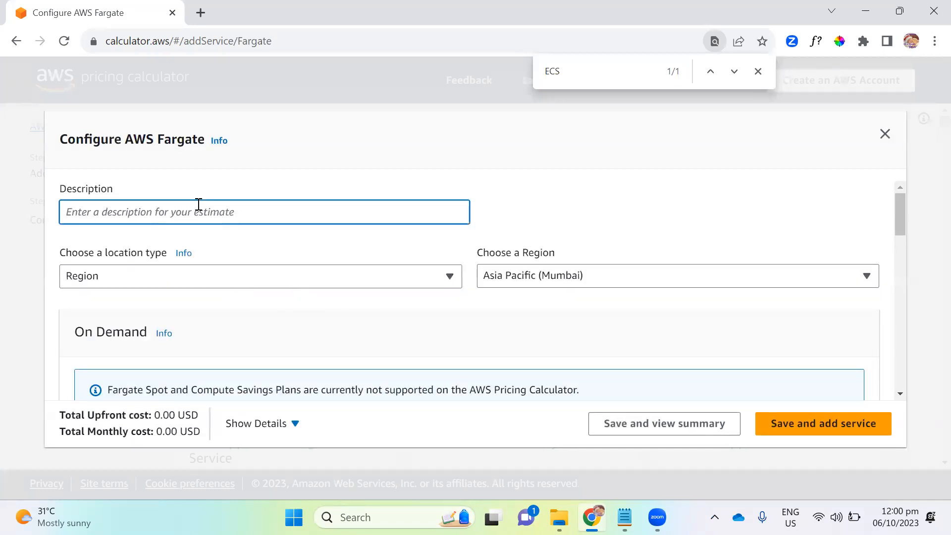
{"action": "type", "text": "ecs"}
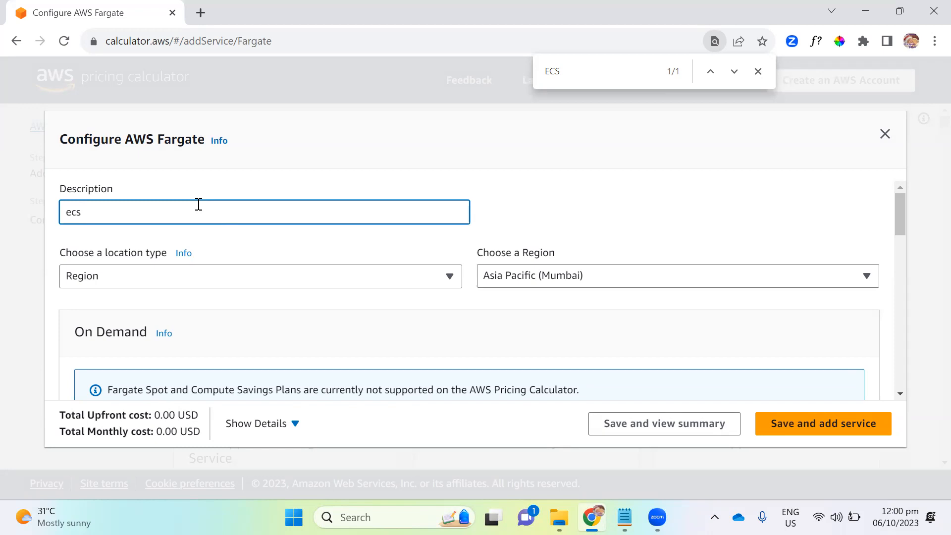
- Set the number of tasks or pods to 3 per day in the Fargate estimate
{"action": "scroll", "coordinate": [217, 215], "scroll_direction": "down", "scroll_amount": 2}
{"action": "scroll", "coordinate": [216, 218], "scroll_direction": "down", "scroll_amount": 2}
{"action": "scroll", "coordinate": [355, 231], "scroll_direction": "down", "scroll_amount": 6}
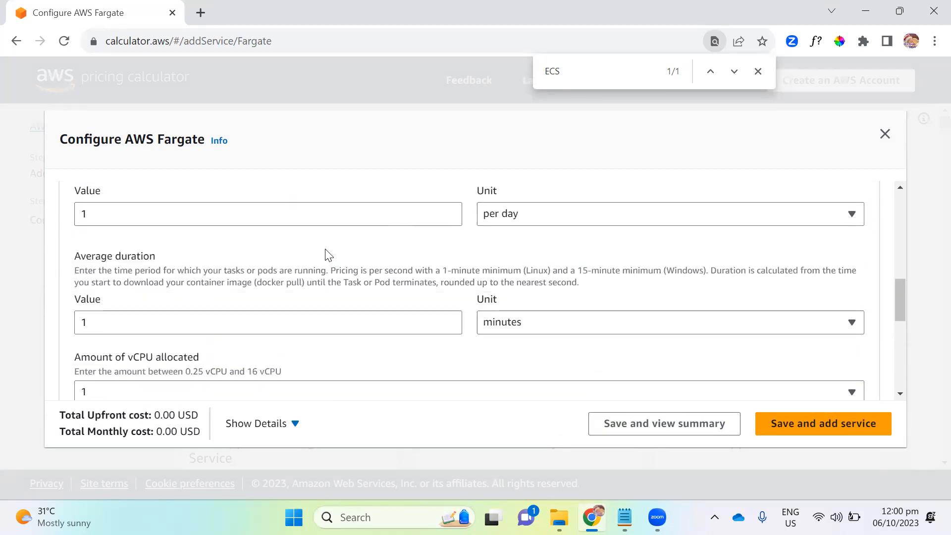
{"action": "scroll", "coordinate": [327, 254], "scroll_direction": "up", "scroll_amount": 2}
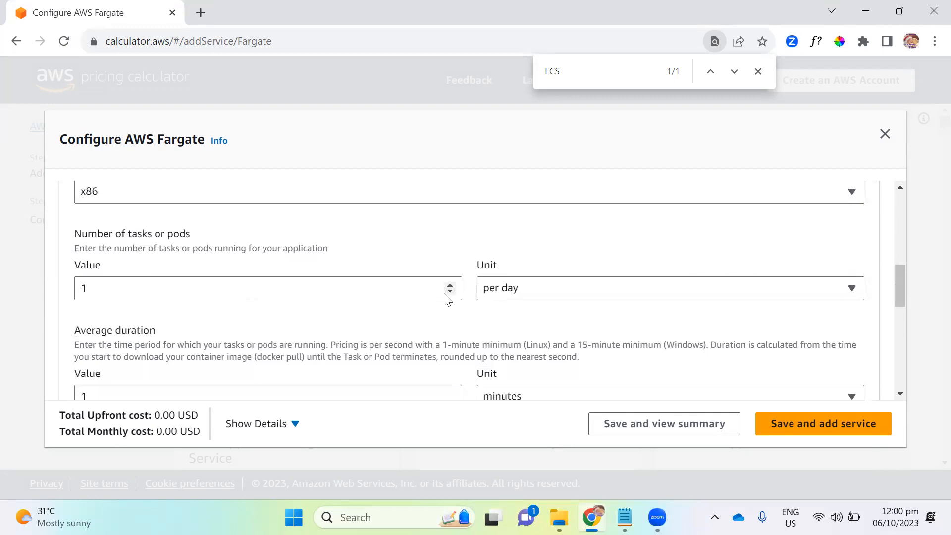
{"action": "left_click", "coordinate": [272, 296]}
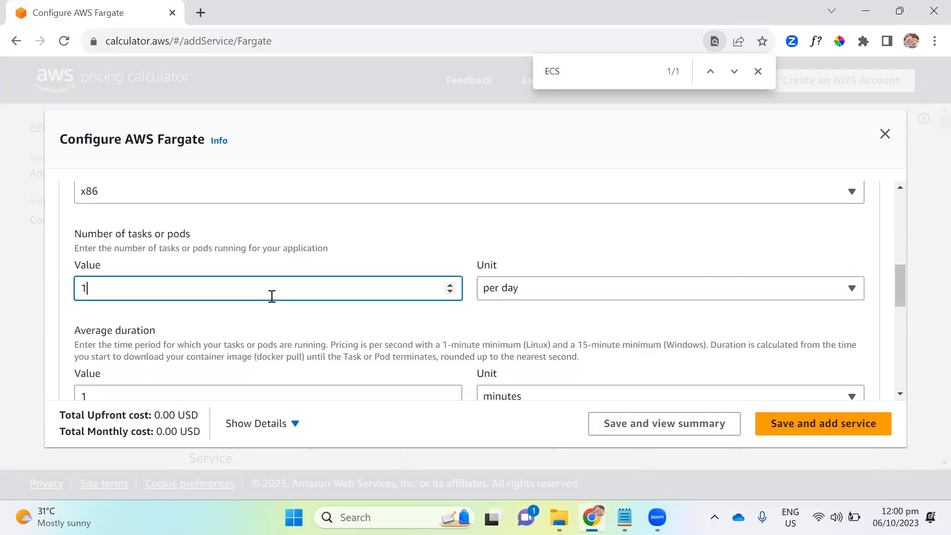
{"action": "key", "text": "BackSpace"}
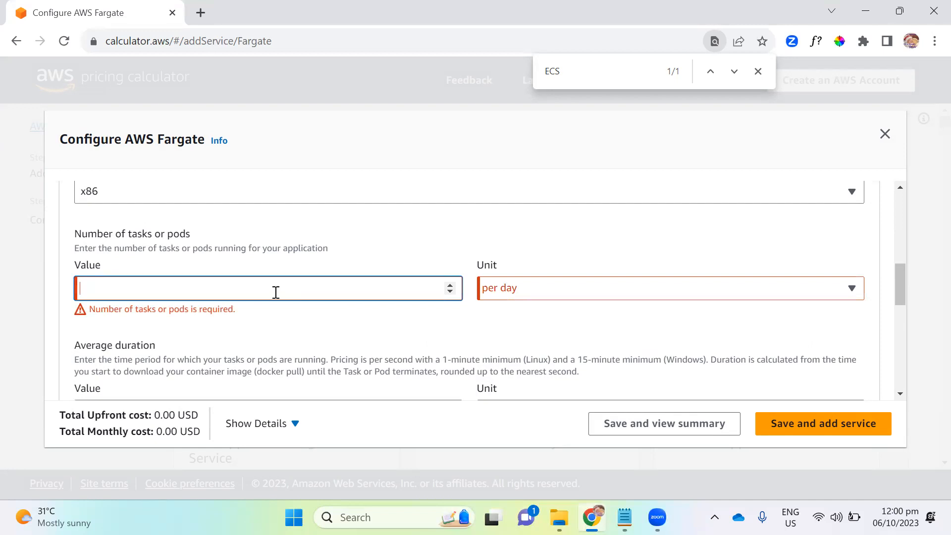
{"action": "type", "text": "3"}
- Set the average duration of the tasks or pods to 30 minutes
{"action": "scroll", "coordinate": [268, 305], "scroll_direction": "down", "scroll_amount": 3}
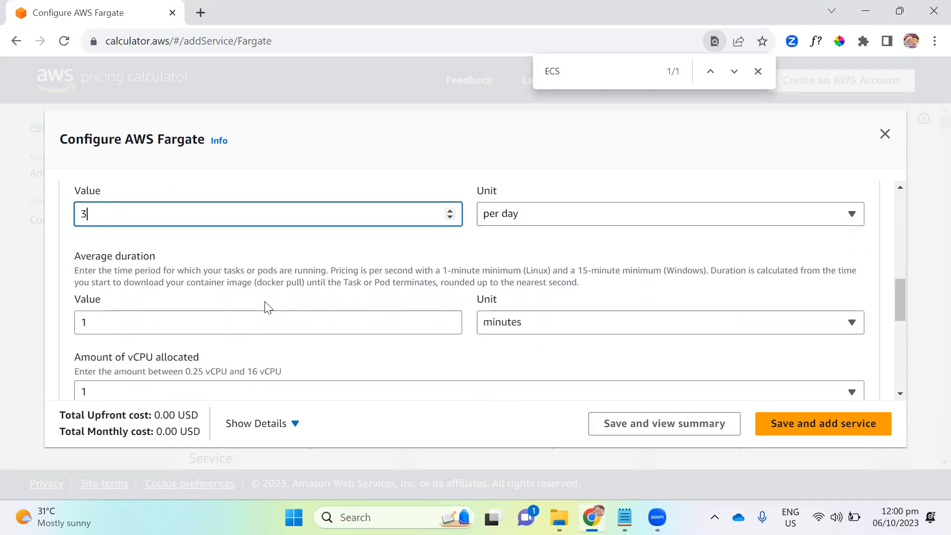
{"action": "scroll", "coordinate": [301, 256], "scroll_direction": "up", "scroll_amount": 2}
{"action": "left_click", "coordinate": [232, 326]}
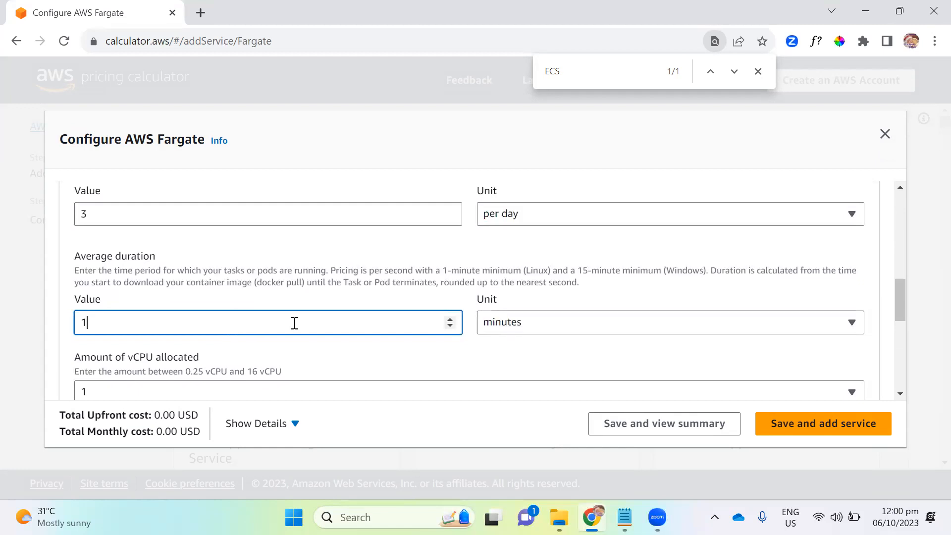
{"action": "key", "text": "BackSpace"}
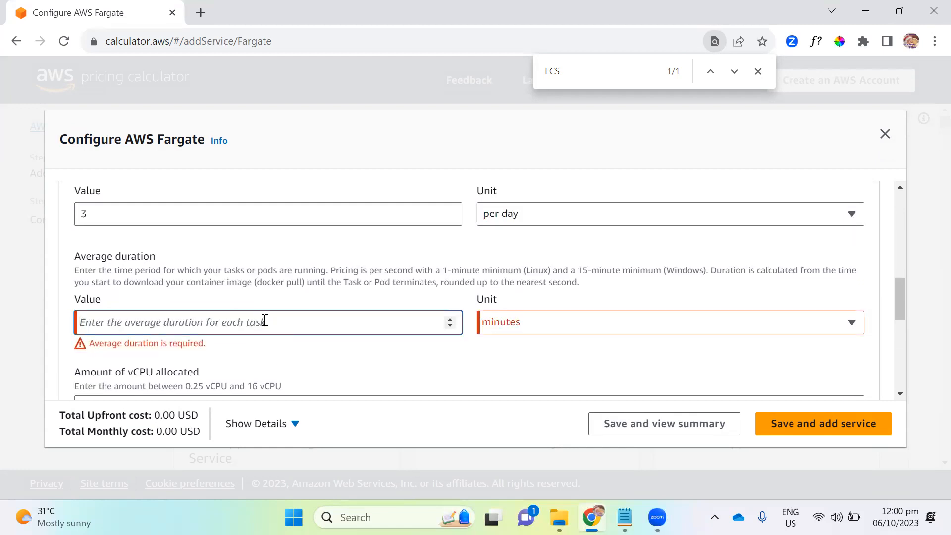
{"action": "type", "text": "30"}
- Set the amount of memory allocated to 2 GB
{"action": "scroll", "coordinate": [268, 319], "scroll_direction": "down", "scroll_amount": 3}
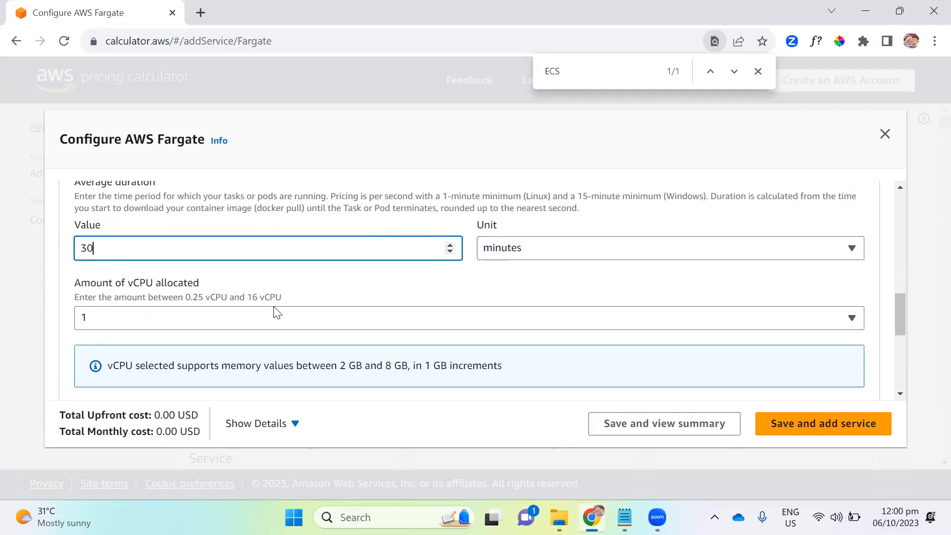
{"action": "left_click", "coordinate": [275, 366]}
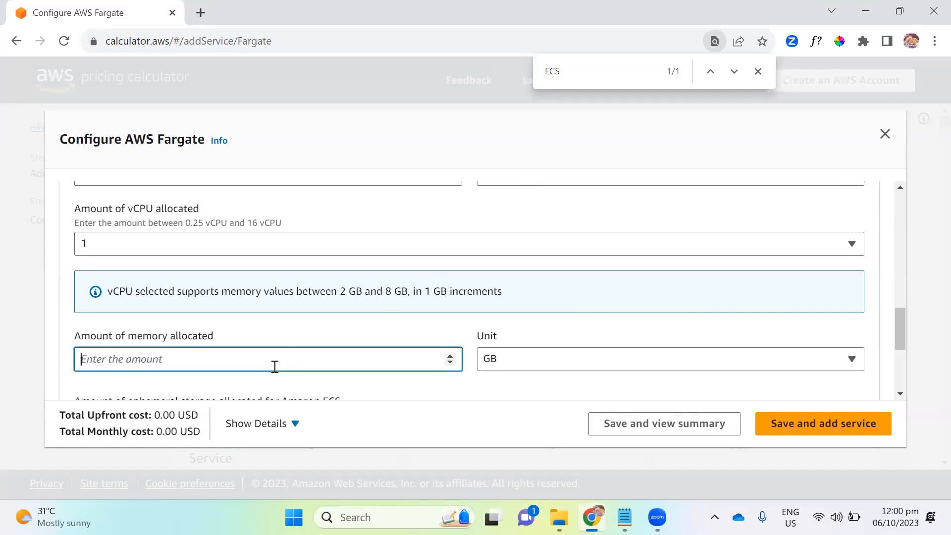
{"action": "type", "text": "2"}
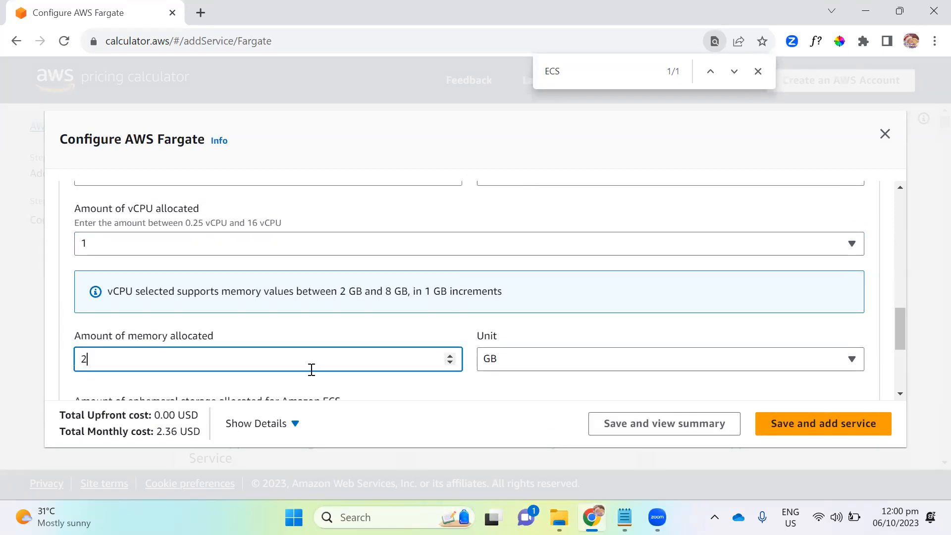
{"action": "scroll", "coordinate": [365, 276], "scroll_direction": "down", "scroll_amount": 2}
{"action": "left_click", "coordinate": [58, 319]}
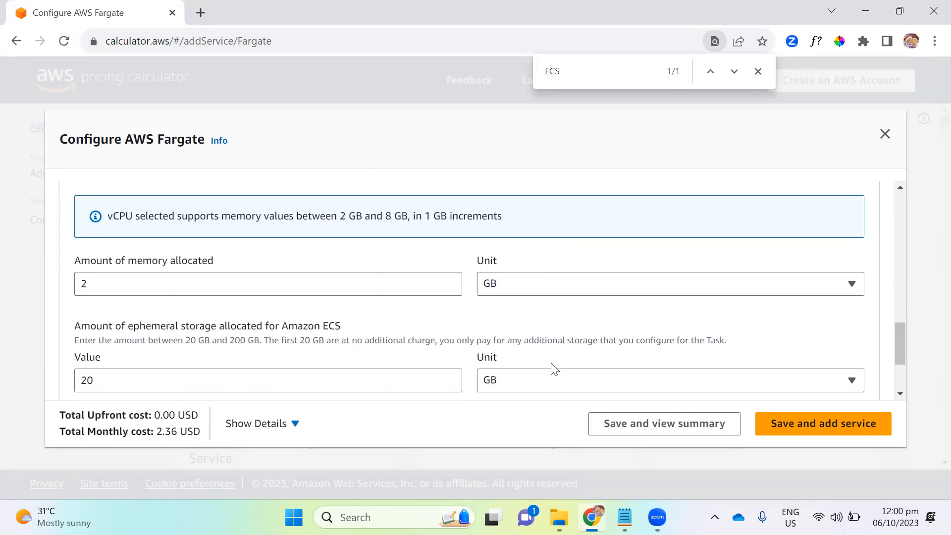
- Review the Fargate estimate's ephemeral storage, description, region, operating system, CPU architecture and task settings
{"action": "scroll", "coordinate": [389, 357], "scroll_direction": "down", "scroll_amount": 3}
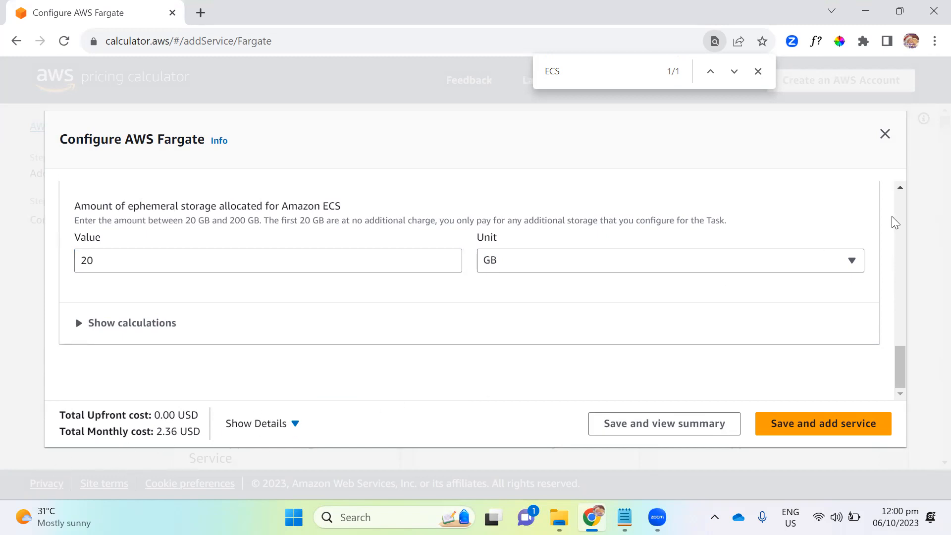
{"action": "scroll", "coordinate": [582, 314], "scroll_direction": "up", "scroll_amount": 9}
{"action": "scroll", "coordinate": [444, 326], "scroll_direction": "up", "scroll_amount": 10}
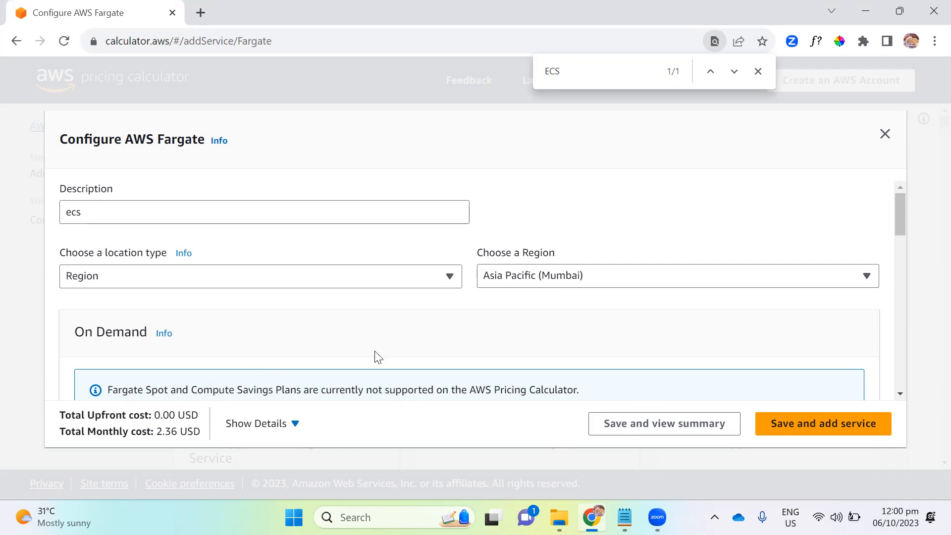
{"action": "scroll", "coordinate": [341, 339], "scroll_direction": "down", "scroll_amount": 3}
{"action": "scroll", "coordinate": [340, 339], "scroll_direction": "up", "scroll_amount": 3}
{"action": "scroll", "coordinate": [494, 317], "scroll_direction": "down", "scroll_amount": 6}
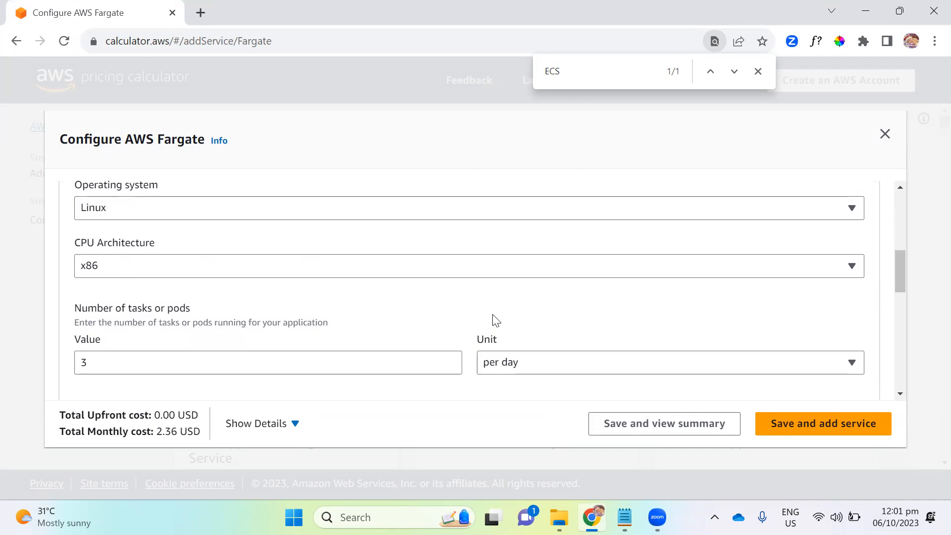
{"action": "scroll", "coordinate": [493, 317], "scroll_direction": "up", "scroll_amount": 5}
{"action": "scroll", "coordinate": [303, 291], "scroll_direction": "down", "scroll_amount": 4}
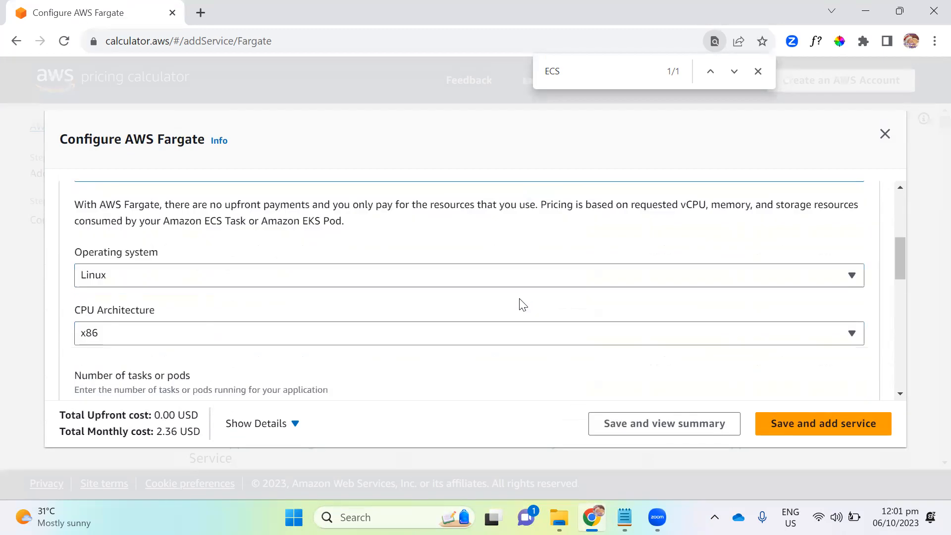
{"action": "scroll", "coordinate": [523, 304], "scroll_direction": "down", "scroll_amount": 1}
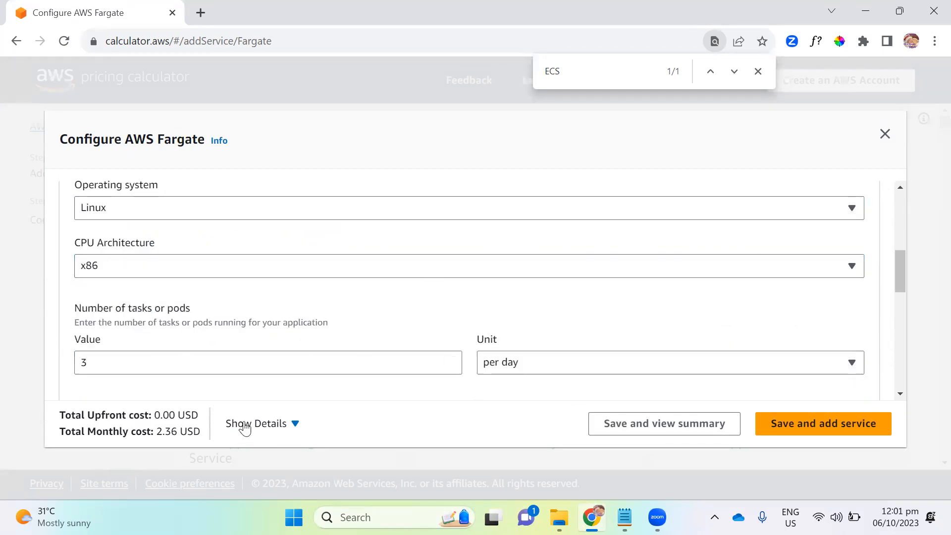
- Read the On Demand note on Fargate payment, highlighting the pay-per-resource wording and the mention of EKS Pods
{"action": "scroll", "coordinate": [462, 340], "scroll_direction": "up", "scroll_amount": 3}
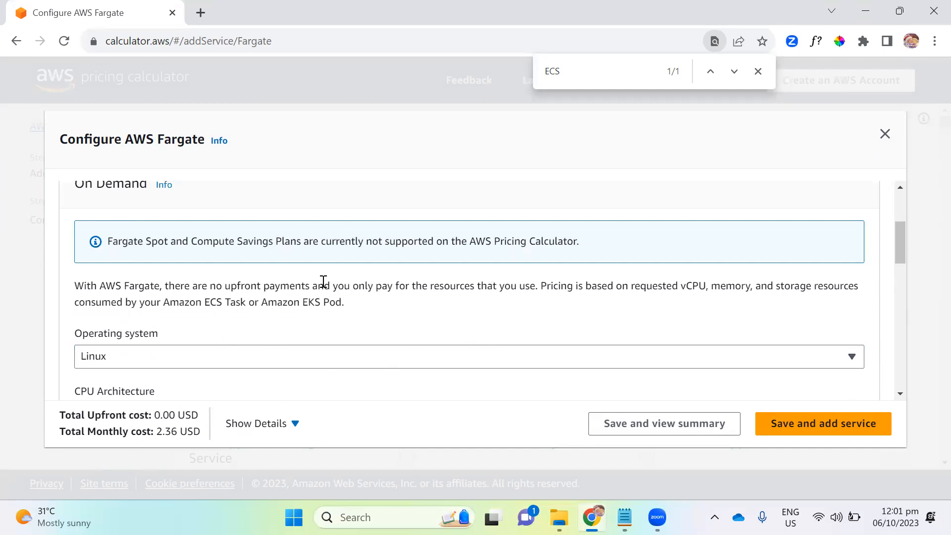
{"action": "left_click_drag", "start_coordinate": [324, 285], "coordinate": [449, 286]}
{"action": "left_click_drag", "start_coordinate": [414, 320], "coordinate": [405, 327]}
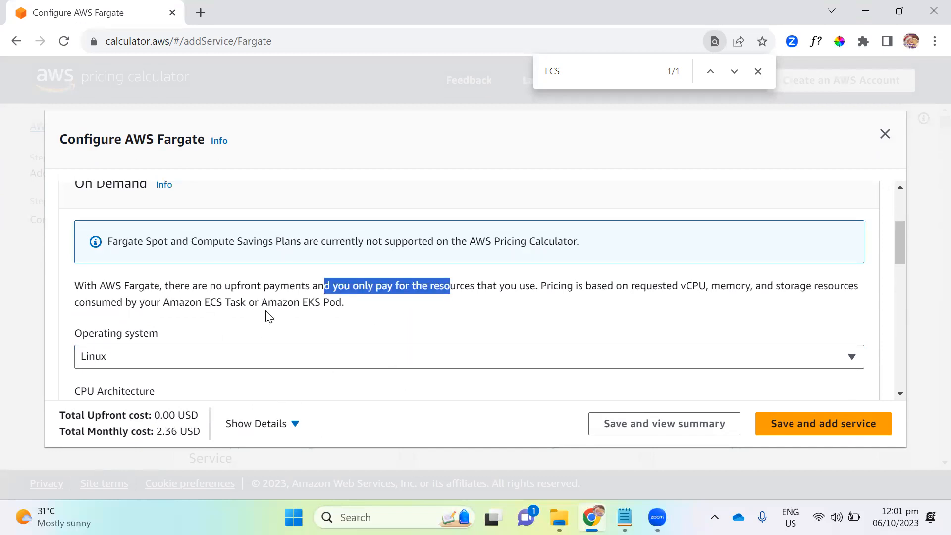
{"action": "left_click_drag", "start_coordinate": [311, 302], "coordinate": [338, 303]}
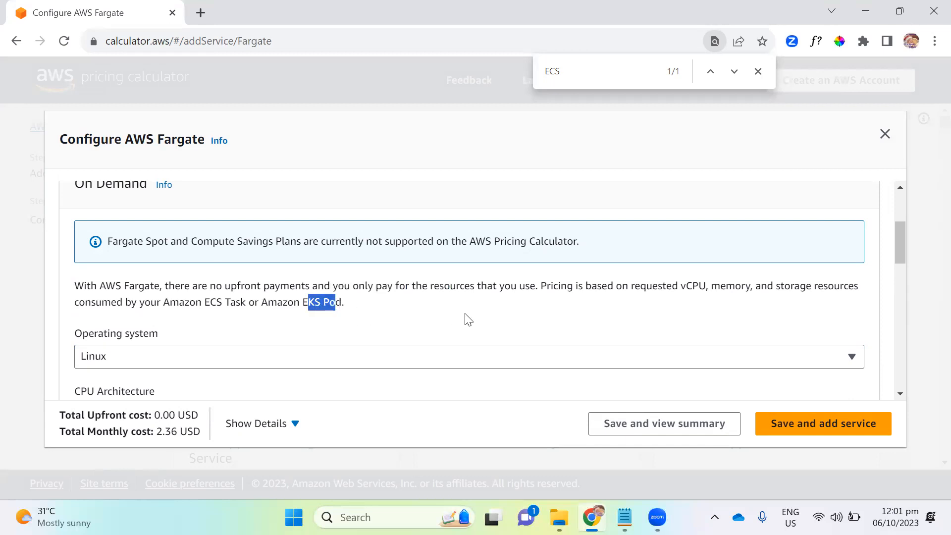
{"action": "scroll", "coordinate": [614, 327], "scroll_direction": "up", "scroll_amount": 3}
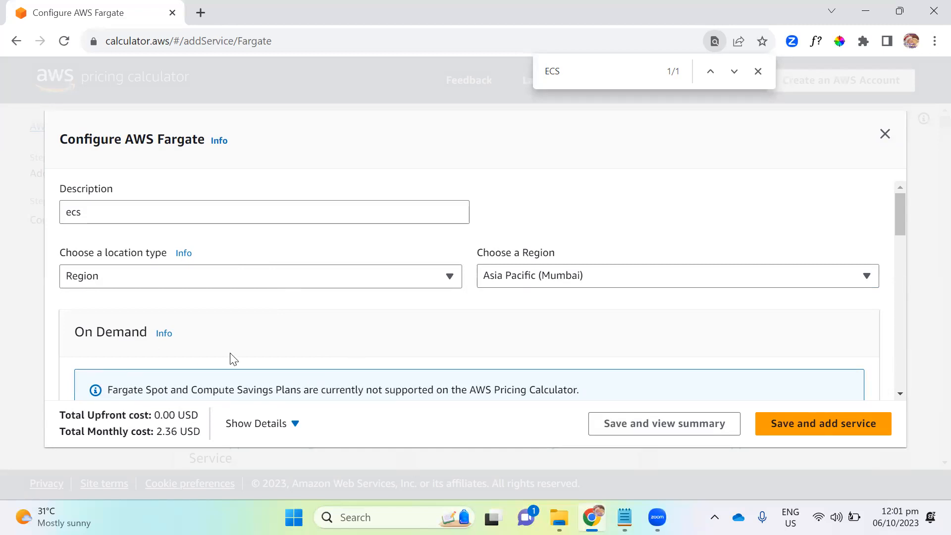
- Close the AWS Fargate configuration without saving it and browse the neighbouring AWS services in the list
{"action": "left_click", "coordinate": [884, 136]}
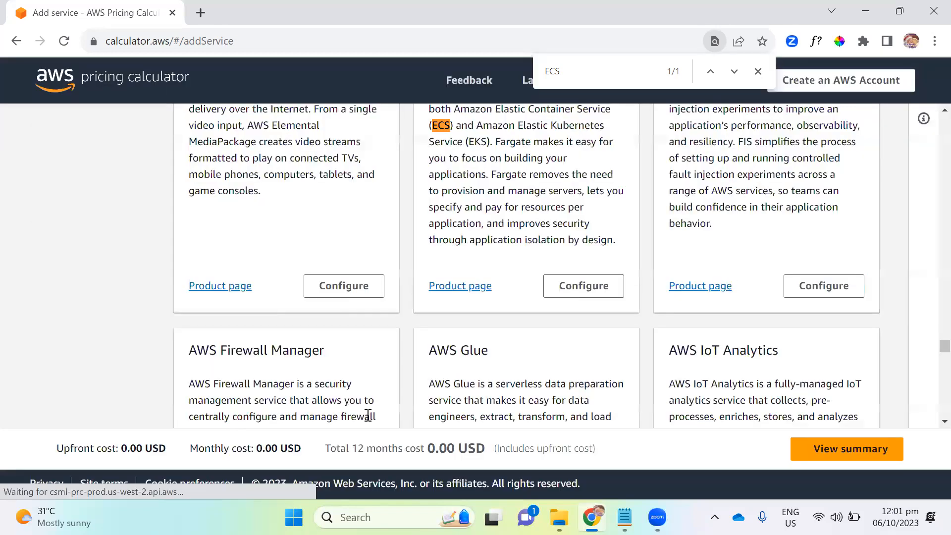
{"action": "scroll", "coordinate": [589, 329], "scroll_direction": "down", "scroll_amount": 1}
{"action": "scroll", "coordinate": [588, 328], "scroll_direction": "down", "scroll_amount": 3}
{"action": "scroll", "coordinate": [373, 345], "scroll_direction": "up", "scroll_amount": 2}
{"action": "scroll", "coordinate": [466, 303], "scroll_direction": "down", "scroll_amount": 2}
{"action": "scroll", "coordinate": [465, 305], "scroll_direction": "down", "scroll_amount": 2}
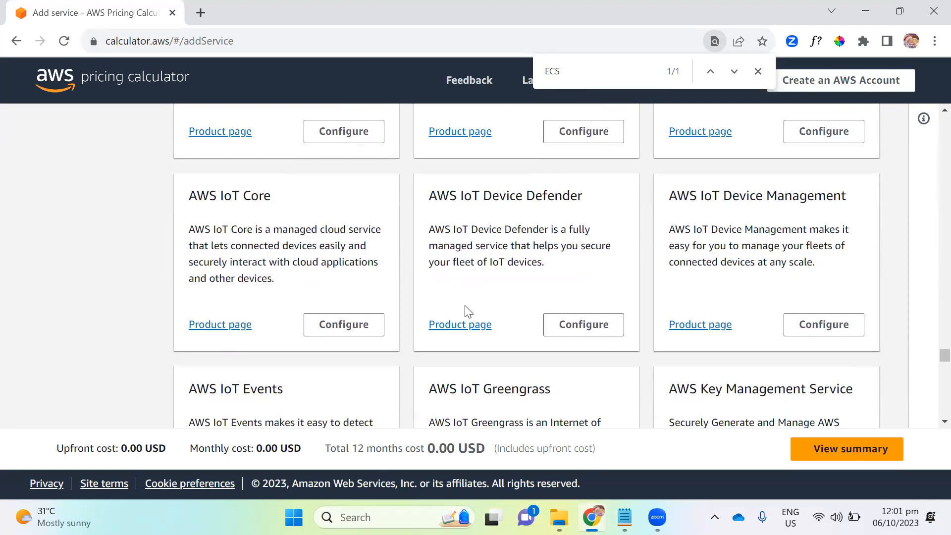
{"action": "scroll", "coordinate": [465, 305], "scroll_direction": "down", "scroll_amount": 1}
{"action": "scroll", "coordinate": [465, 305], "scroll_direction": "up", "scroll_amount": 2}
{"action": "scroll", "coordinate": [467, 311], "scroll_direction": "up", "scroll_amount": 5}
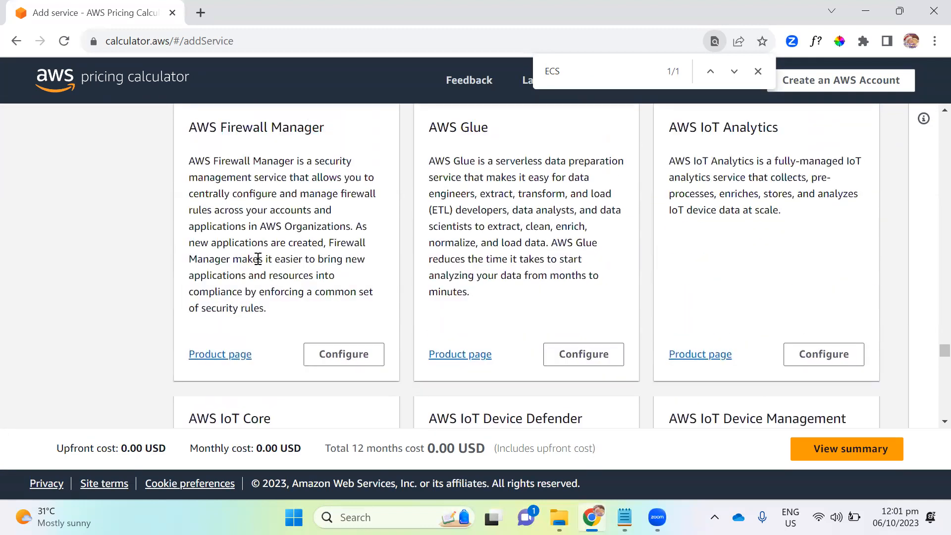
{"action": "scroll", "coordinate": [347, 325], "scroll_direction": "up", "scroll_amount": 6}
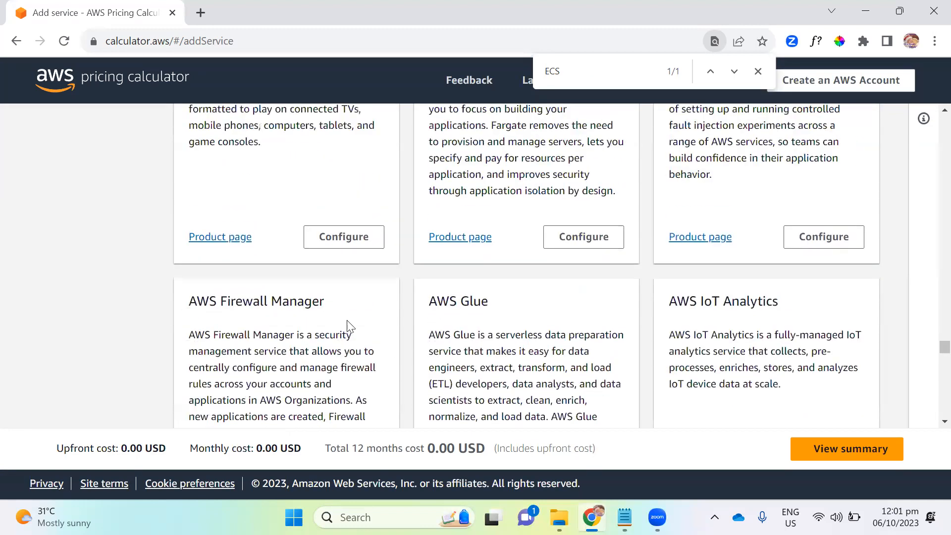
{"action": "scroll", "coordinate": [737, 334], "scroll_direction": "up", "scroll_amount": 11}
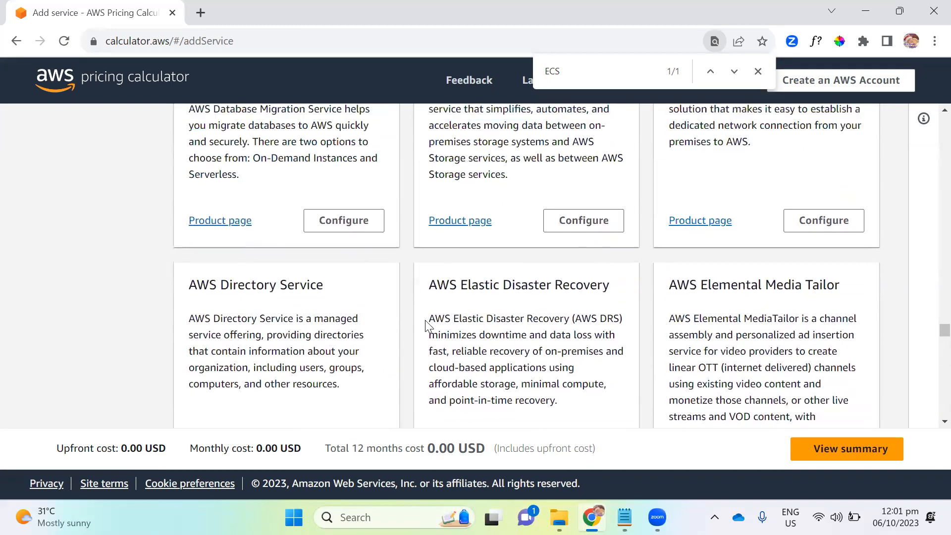
{"action": "scroll", "coordinate": [435, 318], "scroll_direction": "up", "scroll_amount": 3}
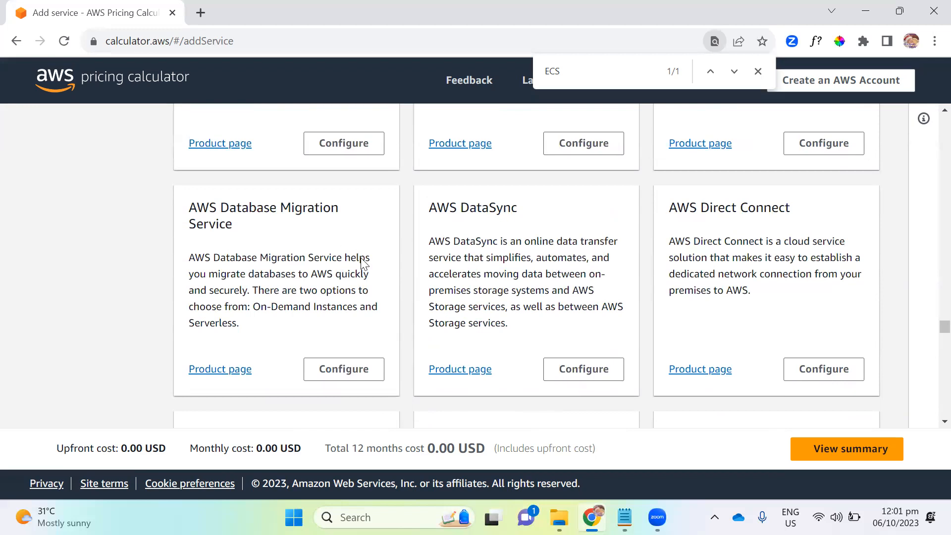
{"action": "scroll", "coordinate": [528, 276], "scroll_direction": "up", "scroll_amount": 5}
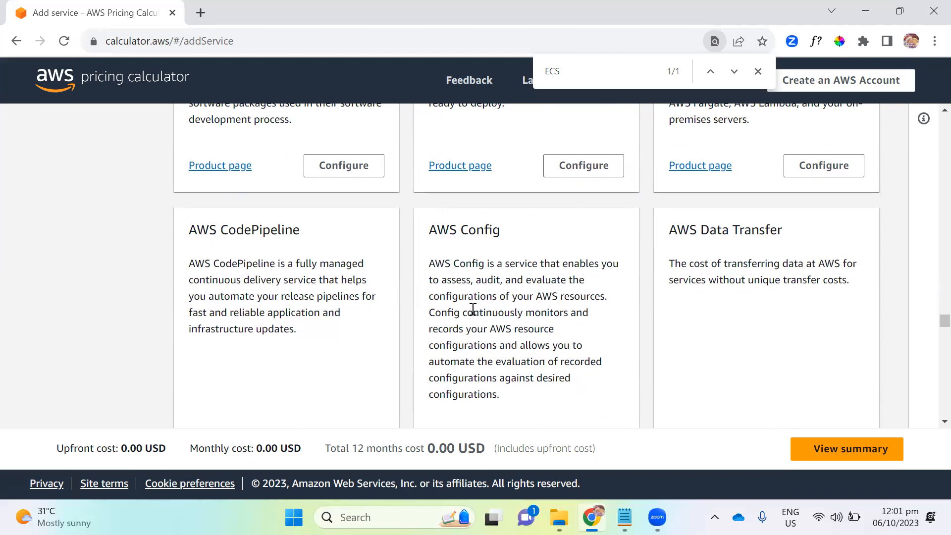
- Highlight the AWS Config description, and look through the remaining services back to the start of the Add service page
{"action": "left_click_drag", "start_coordinate": [434, 263], "coordinate": [562, 397]}
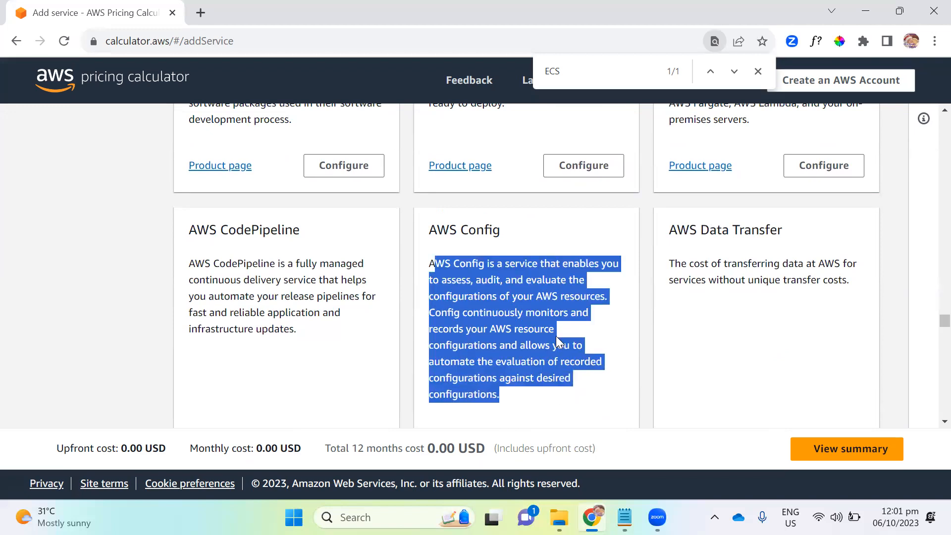
{"action": "scroll", "coordinate": [537, 335], "scroll_direction": "up", "scroll_amount": 2}
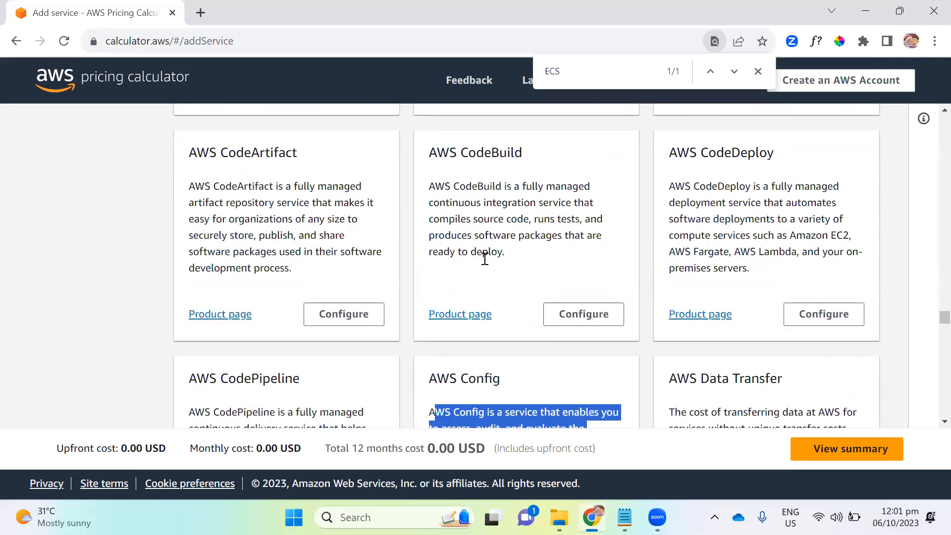
{"action": "scroll", "coordinate": [601, 267], "scroll_direction": "up", "scroll_amount": 5}
{"action": "scroll", "coordinate": [547, 321], "scroll_direction": "up", "scroll_amount": 10}
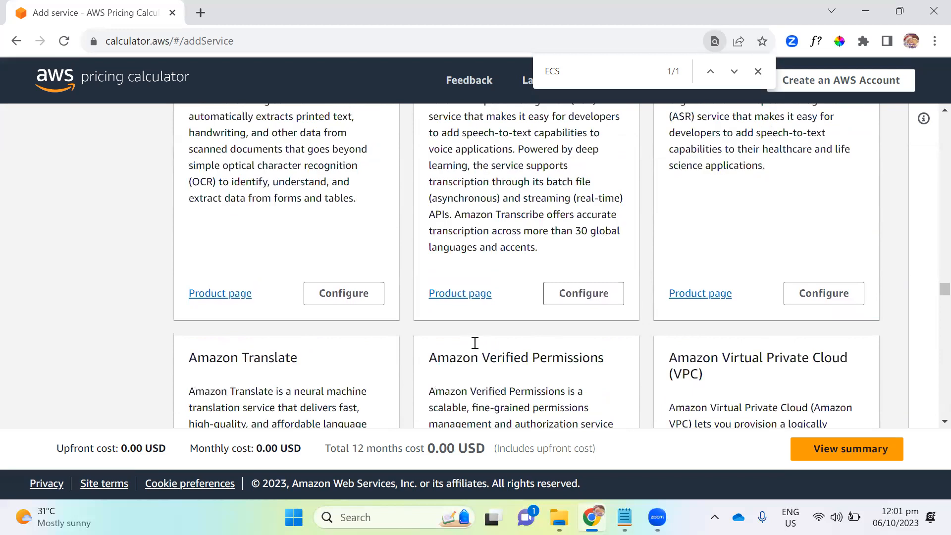
{"action": "scroll", "coordinate": [474, 343], "scroll_direction": "up", "scroll_amount": 15}
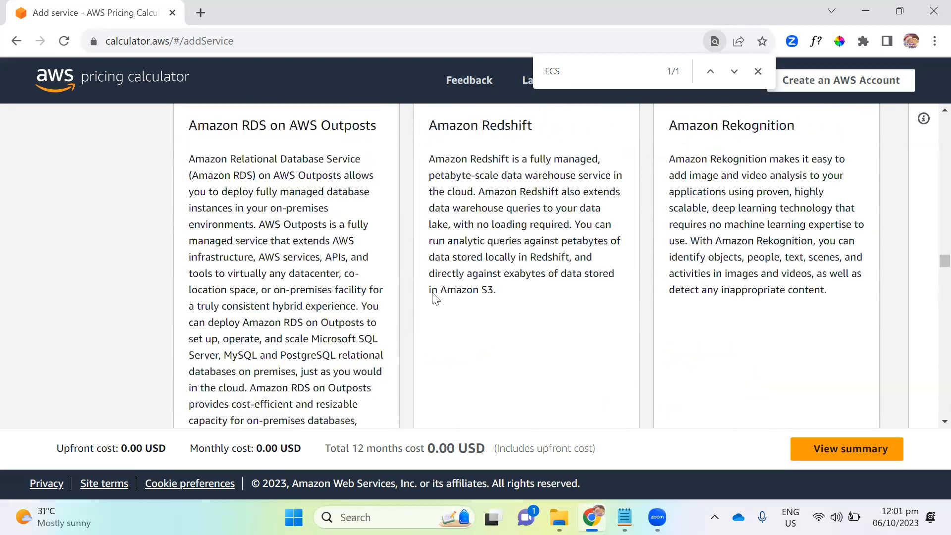
{"action": "scroll", "coordinate": [434, 297], "scroll_direction": "up", "scroll_amount": 10}
{"action": "scroll", "coordinate": [357, 293], "scroll_direction": "up", "scroll_amount": 10}
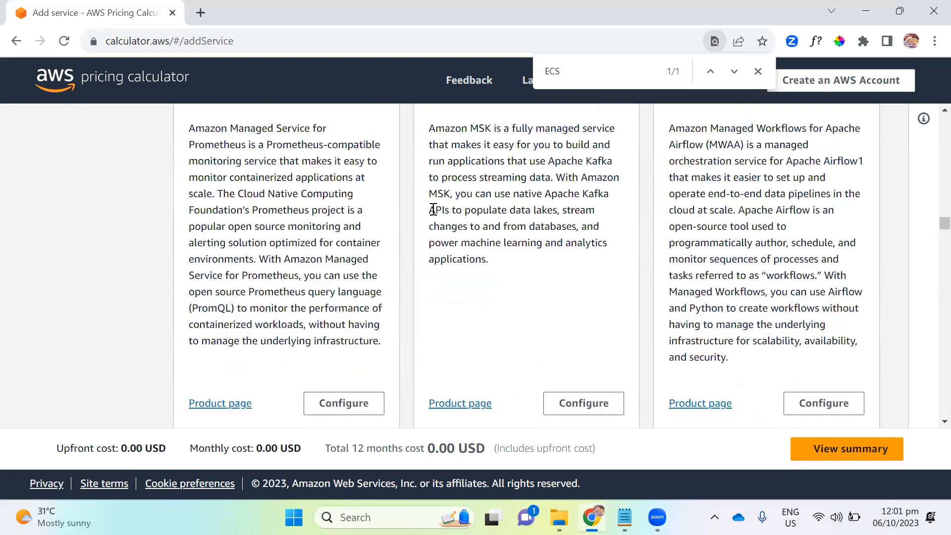
{"action": "scroll", "coordinate": [433, 209], "scroll_direction": "up", "scroll_amount": 8}
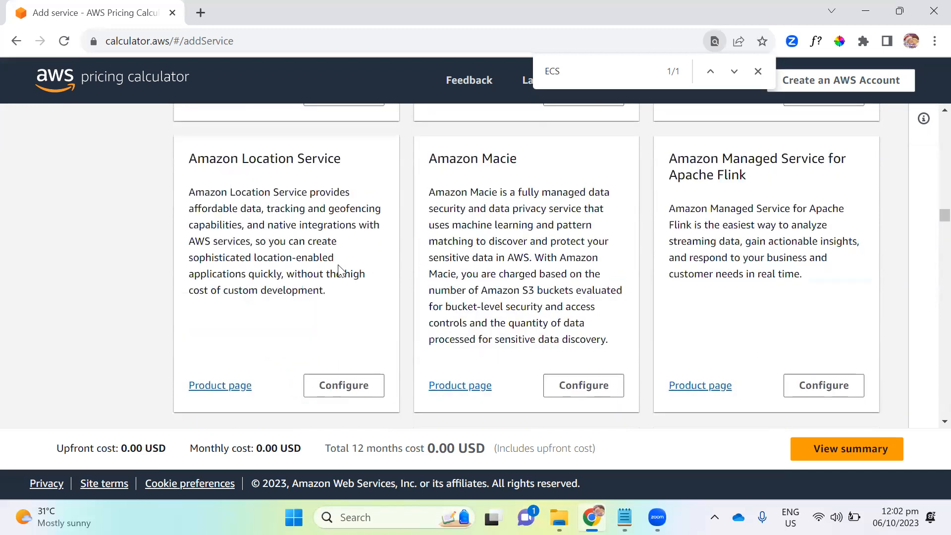
{"action": "scroll", "coordinate": [344, 272], "scroll_direction": "up", "scroll_amount": 8}
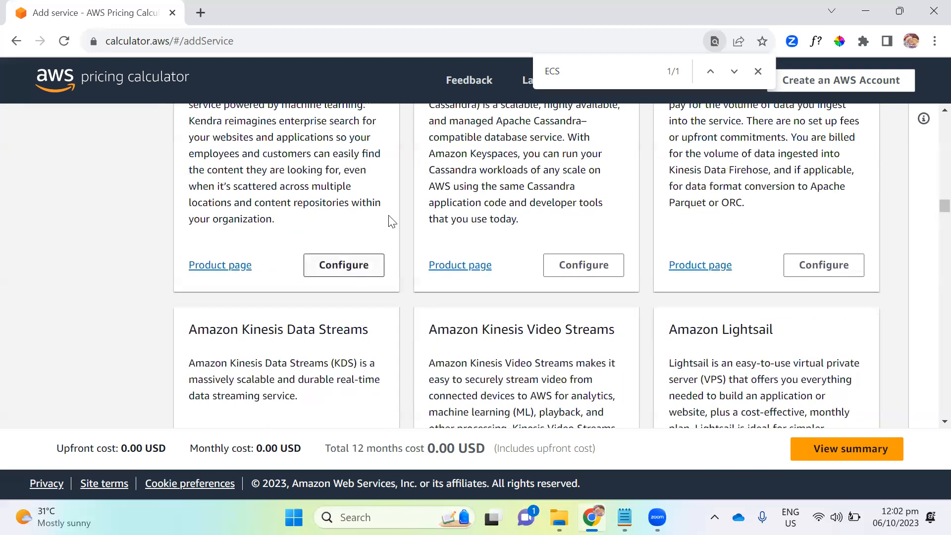
{"action": "scroll", "coordinate": [432, 220], "scroll_direction": "up", "scroll_amount": 5}
{"action": "scroll", "coordinate": [505, 280], "scroll_direction": "up", "scroll_amount": 8}
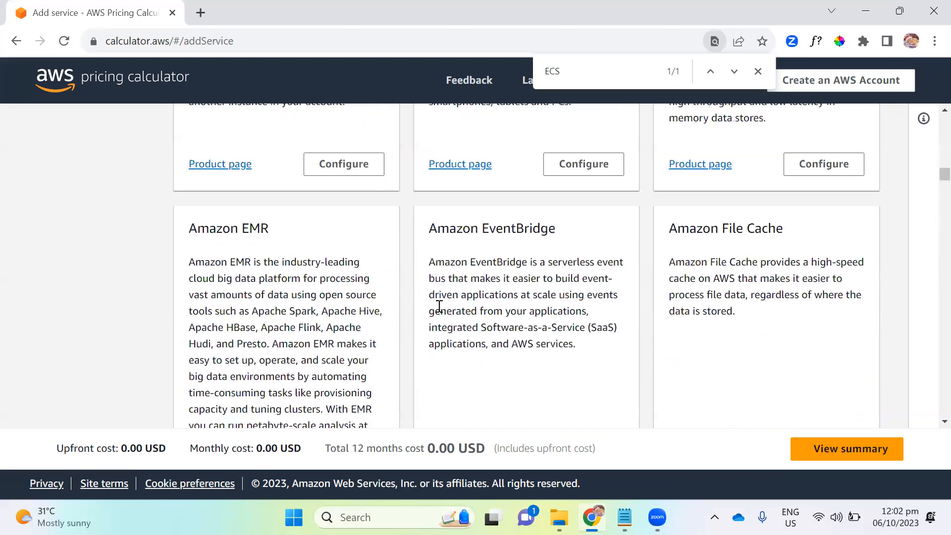
{"action": "scroll", "coordinate": [436, 302], "scroll_direction": "up", "scroll_amount": 5}
{"action": "scroll", "coordinate": [554, 270], "scroll_direction": "up", "scroll_amount": 15}
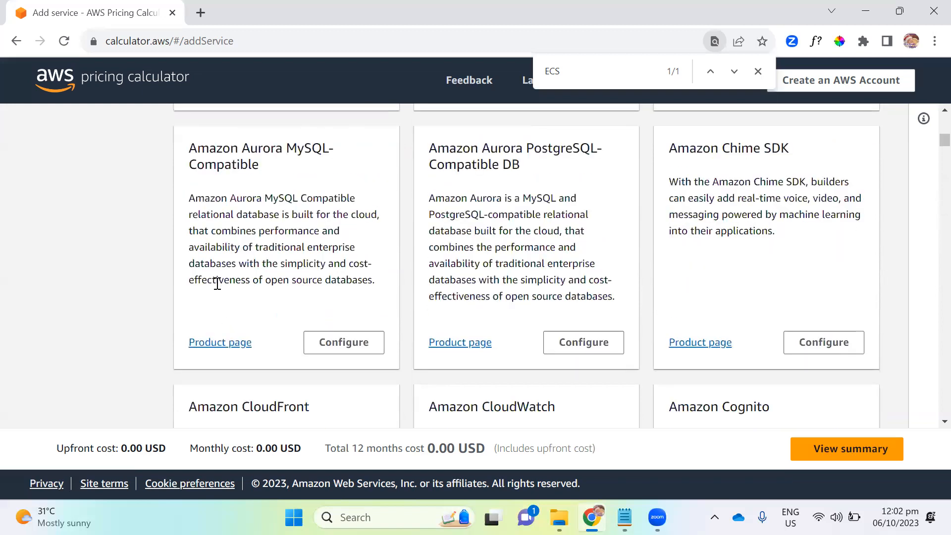
{"action": "scroll", "coordinate": [317, 295], "scroll_direction": "up", "scroll_amount": 3}
{"action": "scroll", "coordinate": [317, 295], "scroll_direction": "up", "scroll_amount": 10}
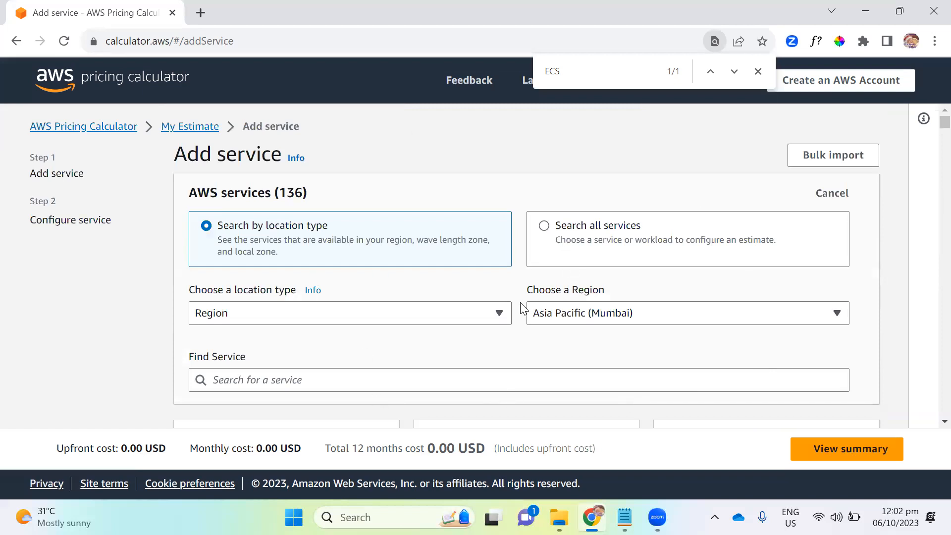
{"action": "scroll", "coordinate": [386, 287], "scroll_direction": "down", "scroll_amount": 6}
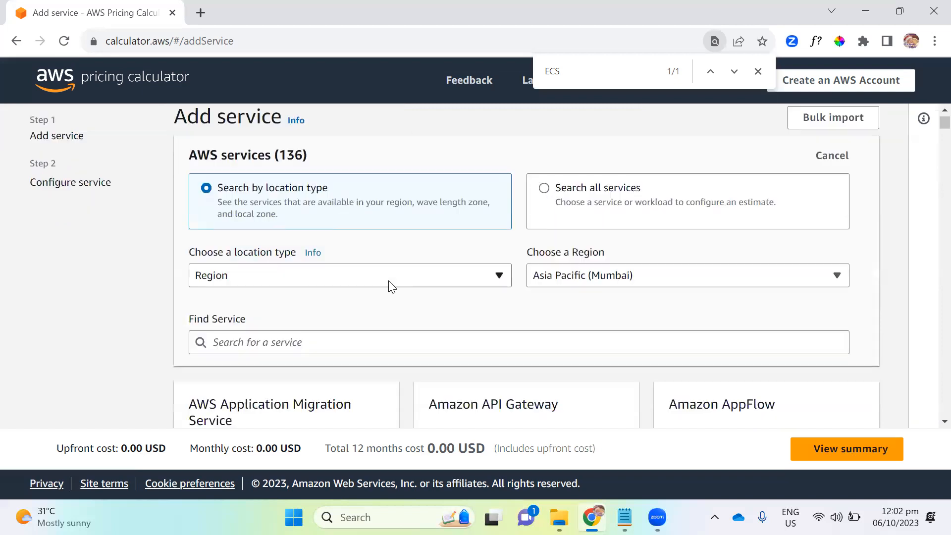
{"action": "scroll", "coordinate": [357, 303], "scroll_direction": "up", "scroll_amount": 6}
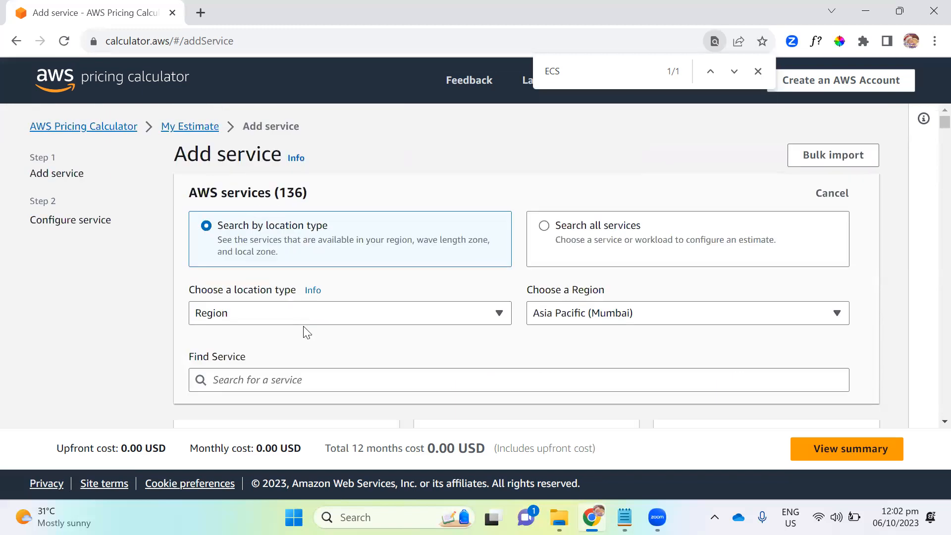